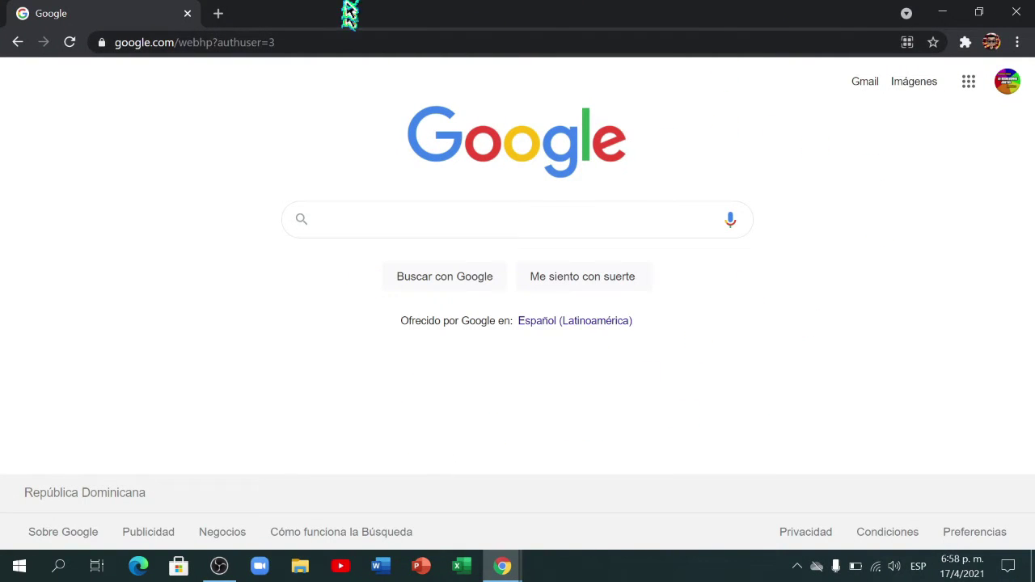
# Search the web for "rw designer"
pyautogui.hotkey('ctrl', 'l')
pyautogui.write('rw')
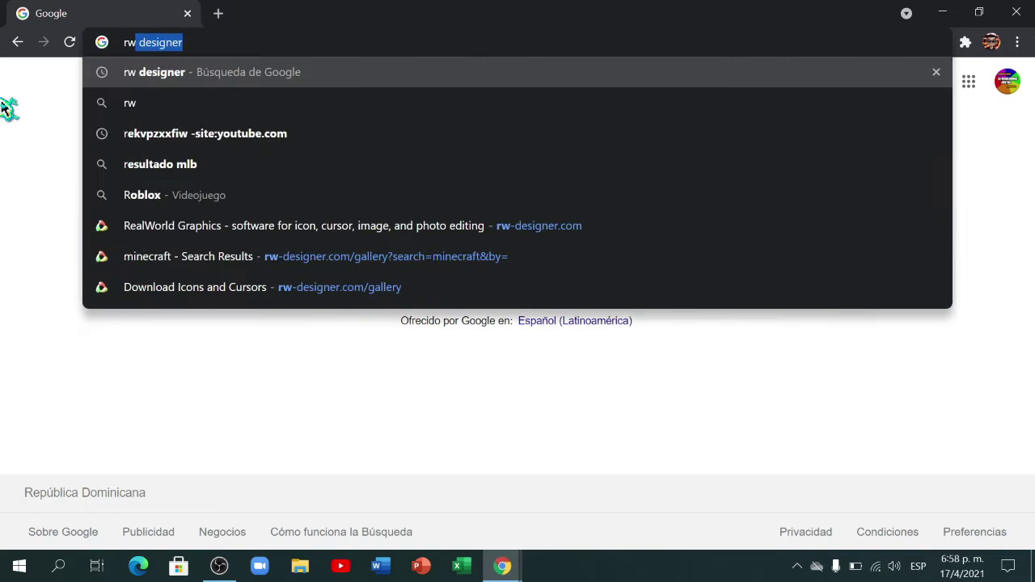
pyautogui.write(' des')
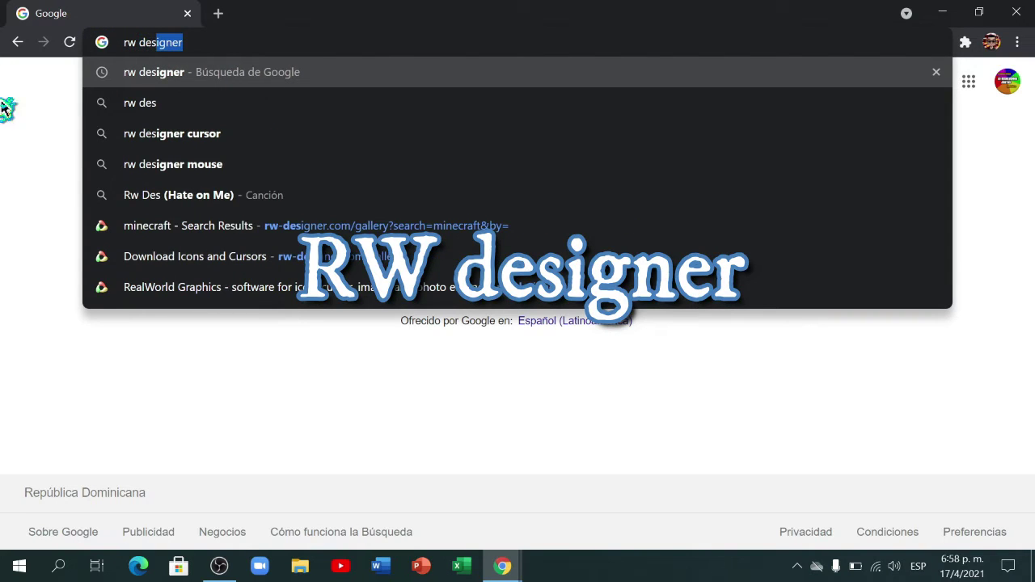
pyautogui.press('Return')
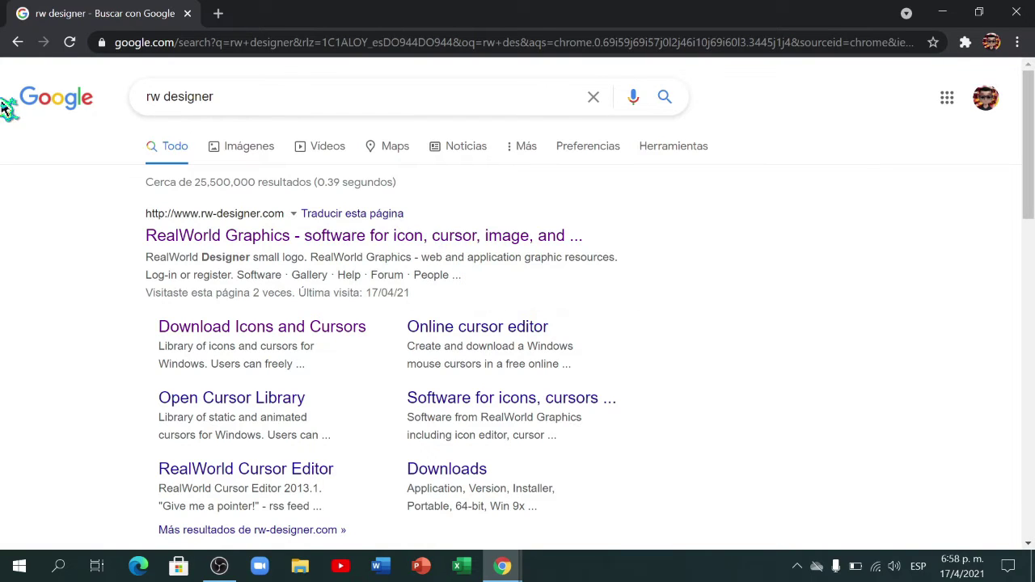
# Open the RealWorld Graphics site from the results, dismiss the translation prompt and go to its gallery of icons and cursors
pyautogui.moveTo(124, 215); pyautogui.dragTo(588, 254)
pyautogui.click(578, 242)
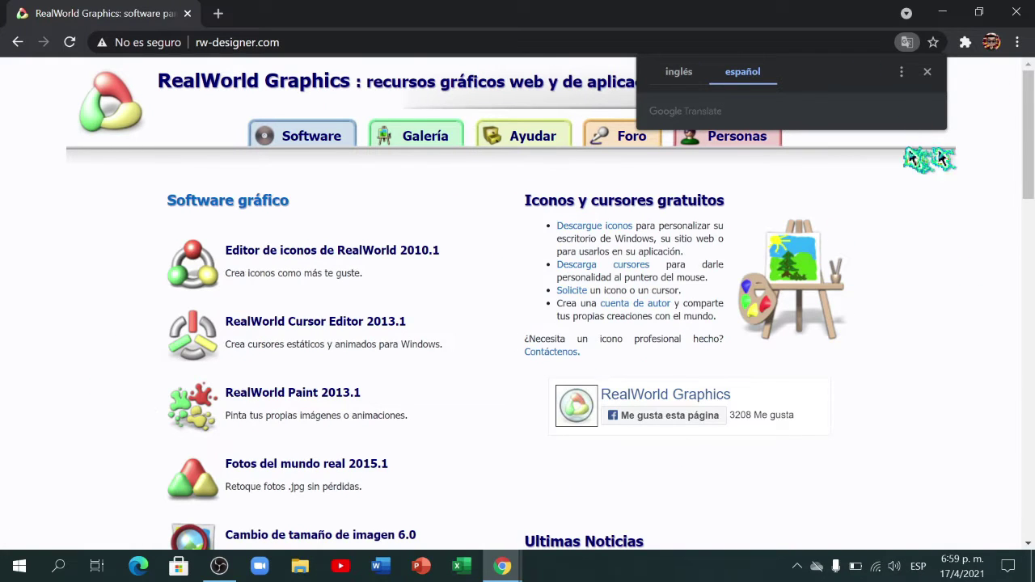
pyautogui.click(934, 75)
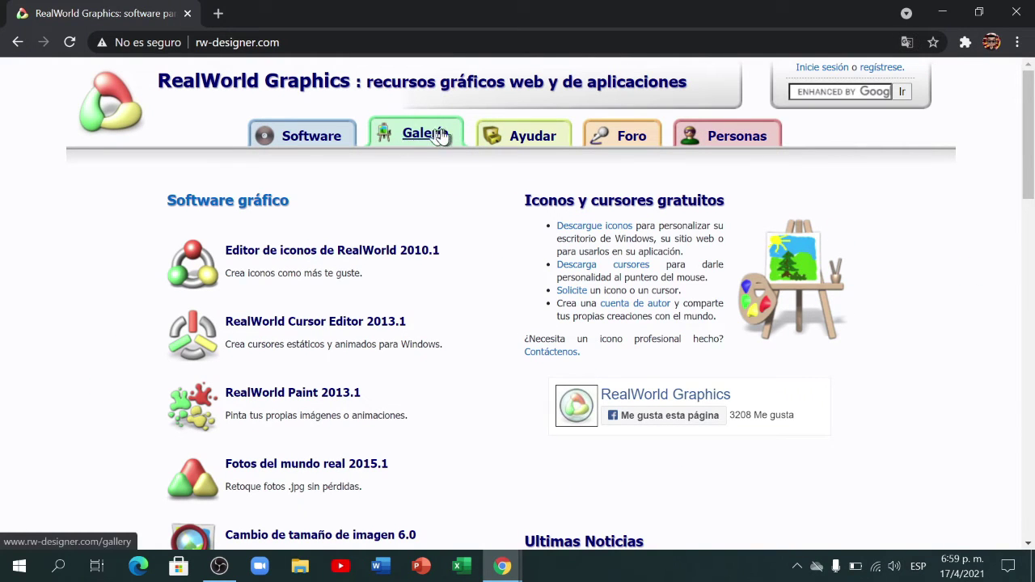
pyautogui.click(416, 140)
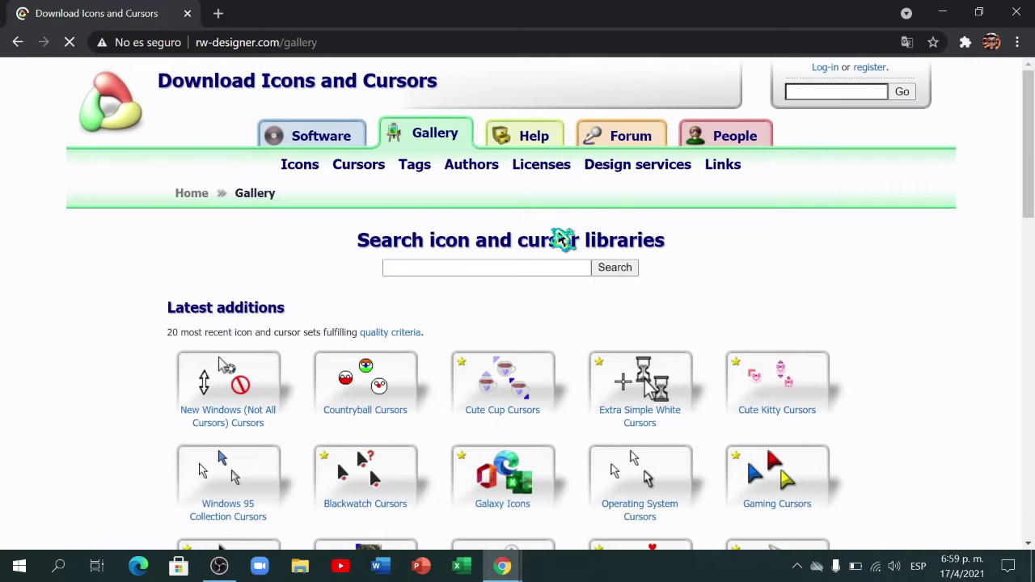
# Search the icon and cursor gallery for "gaming" and look through the results
pyautogui.scroll(-2, 506, 287)
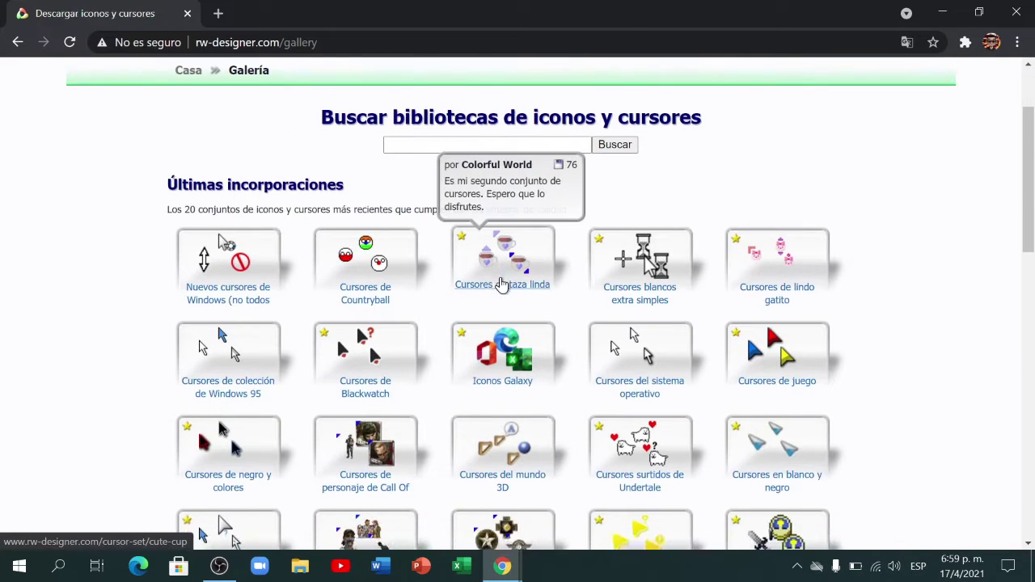
pyautogui.scroll(2, 497, 284)
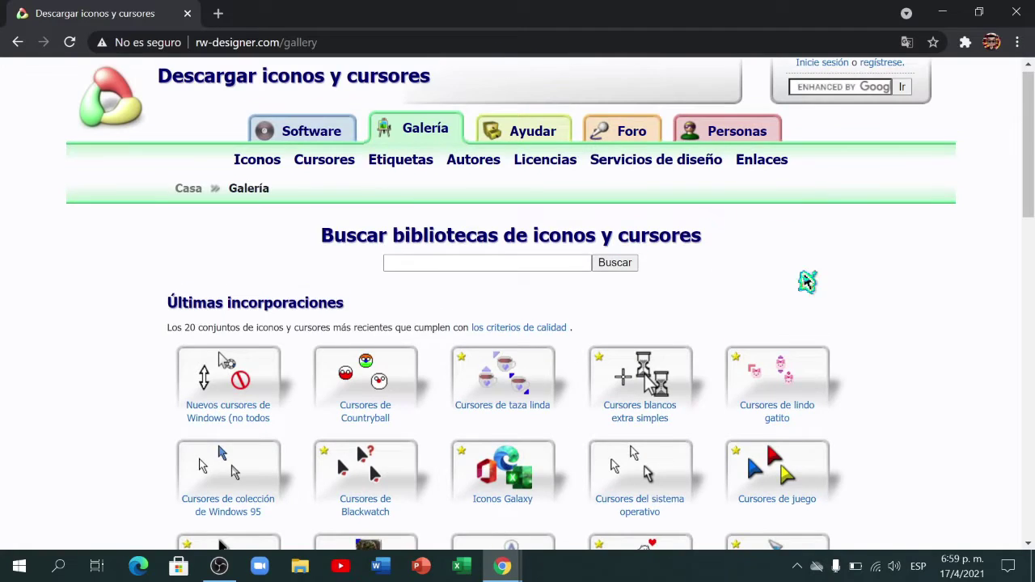
pyautogui.scroll(-3, 807, 282)
pyautogui.scroll(-4, 801, 275)
pyautogui.scroll(7, 801, 275)
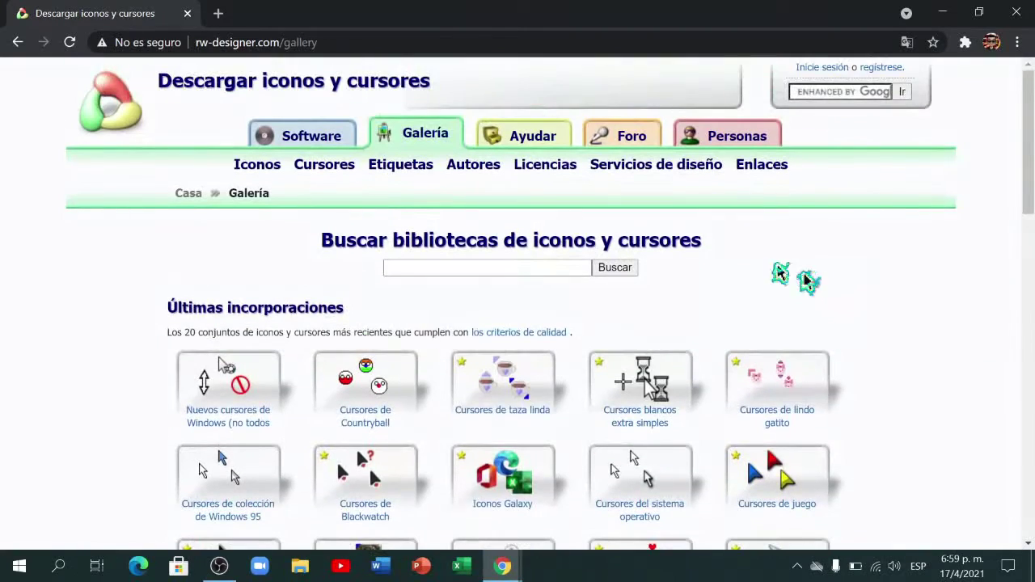
pyautogui.click(443, 273)
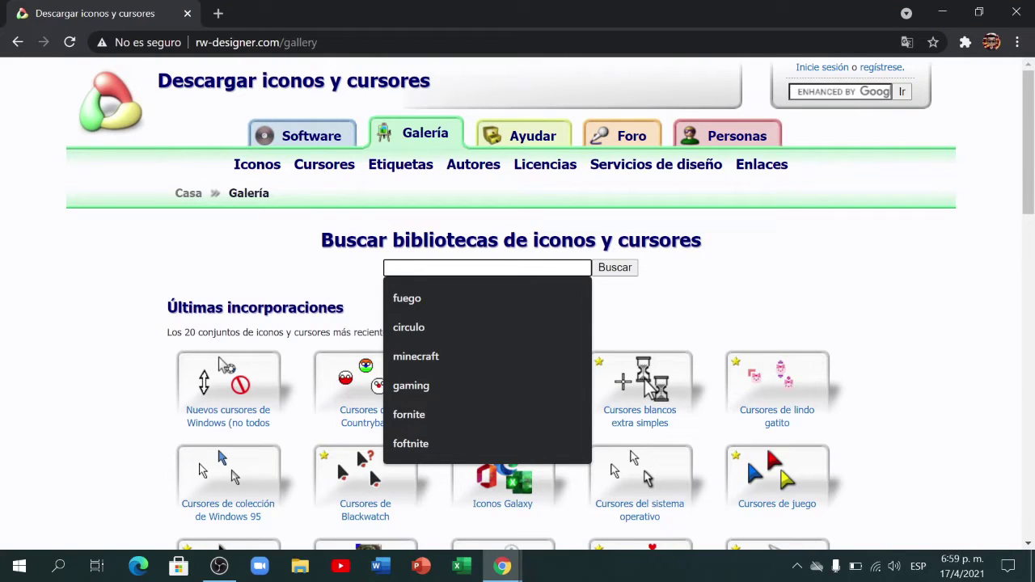
pyautogui.write('gaming')
pyautogui.press('Return')
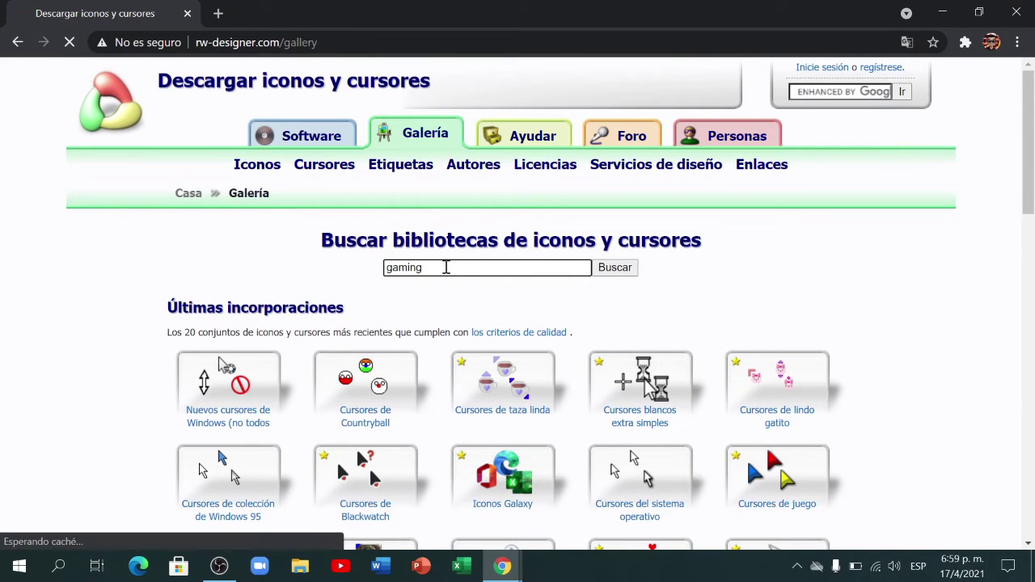
pyautogui.scroll(-10, 275, 377)
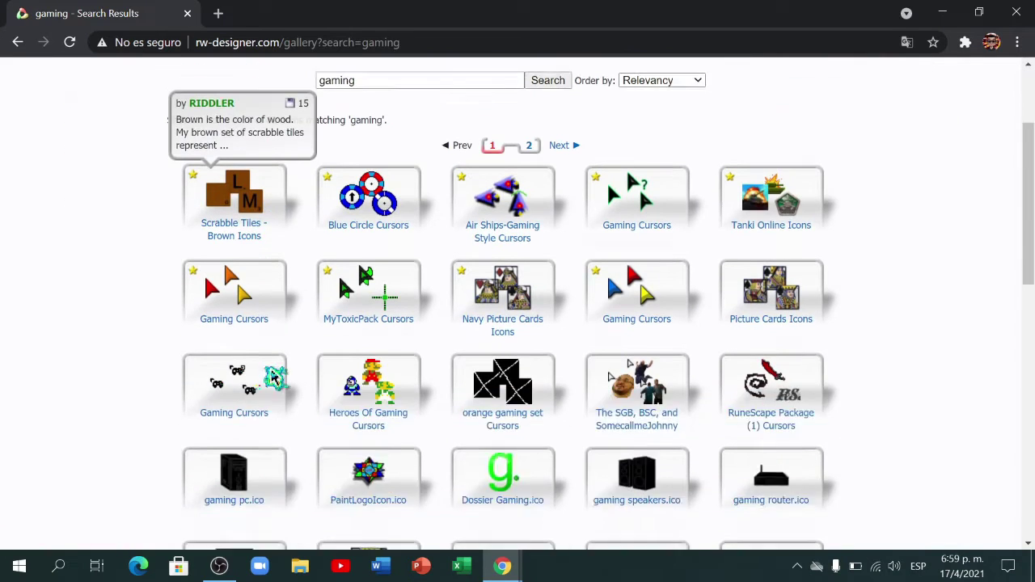
pyautogui.scroll(-2, 271, 377)
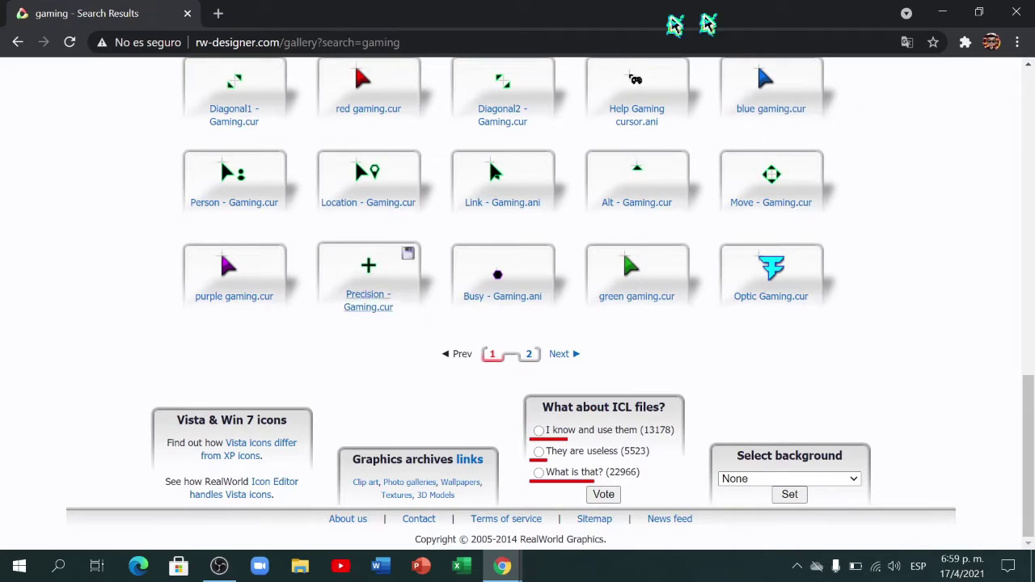
pyautogui.scroll(12, 518, 279)
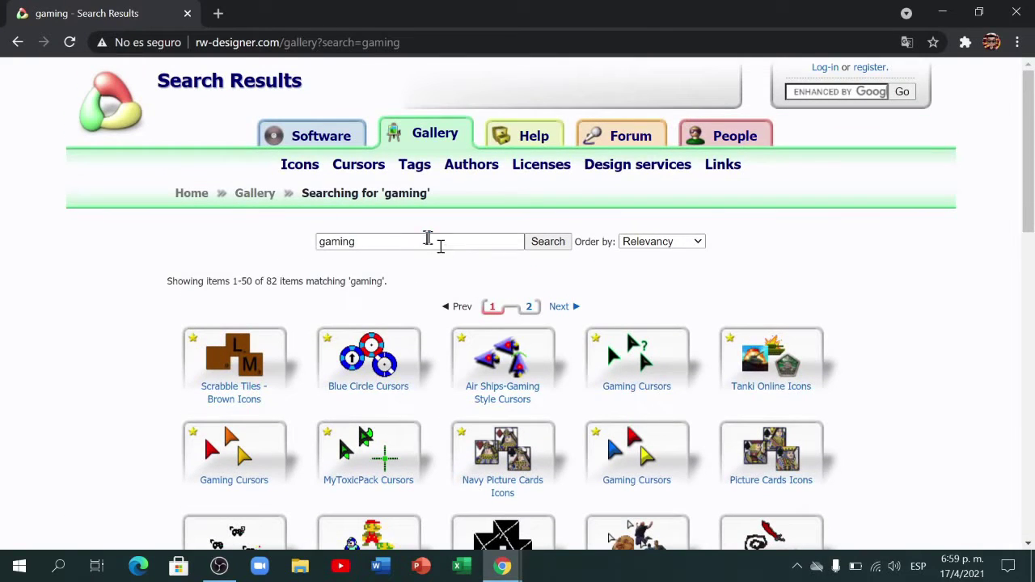
# Search the gallery for "minecraft" and look through the cursor sets offered
pyautogui.doubleClick(415, 241)
pyautogui.write('m')
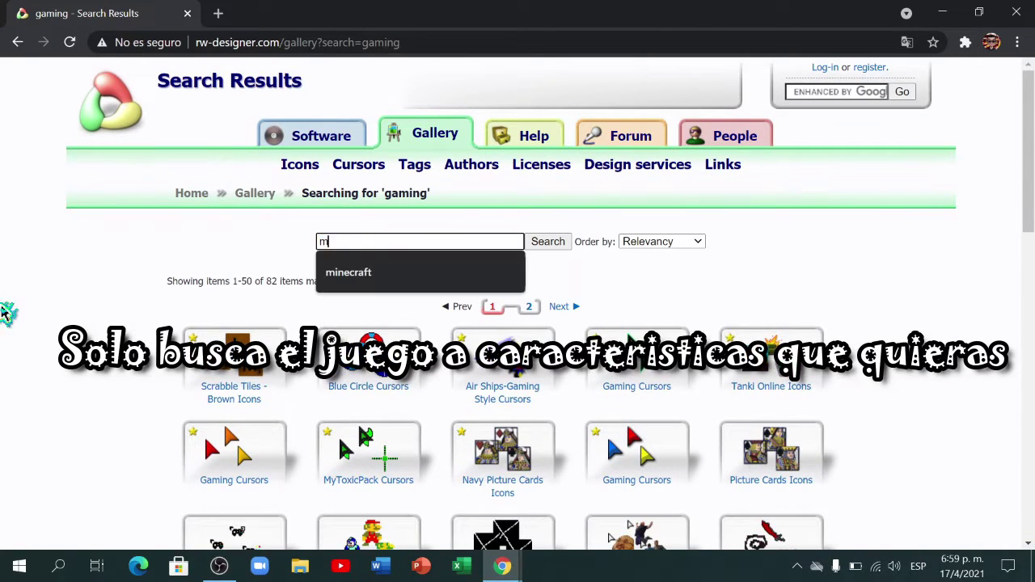
pyautogui.write('inect')
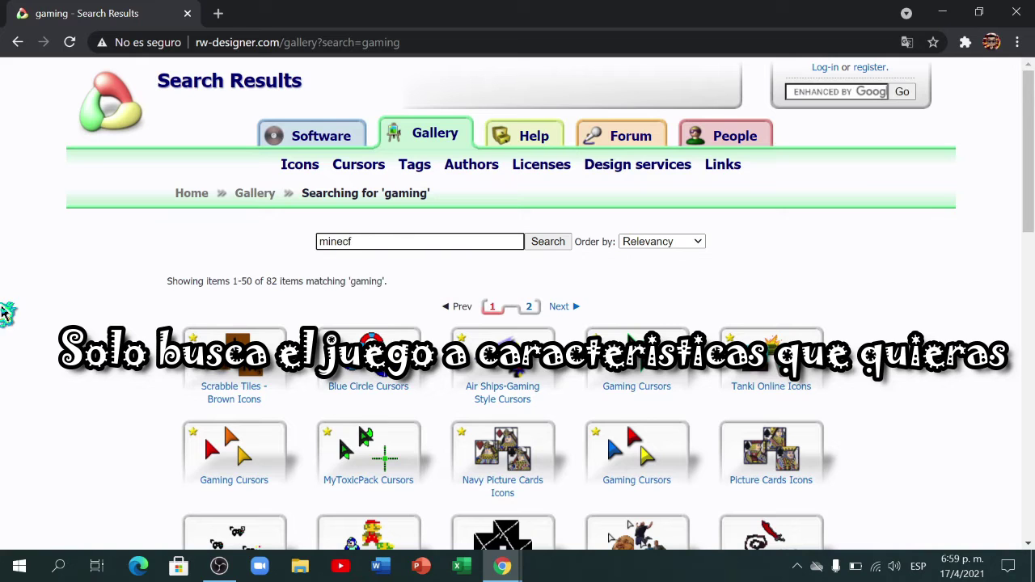
pyautogui.press('BackSpace')
pyautogui.click(364, 275)
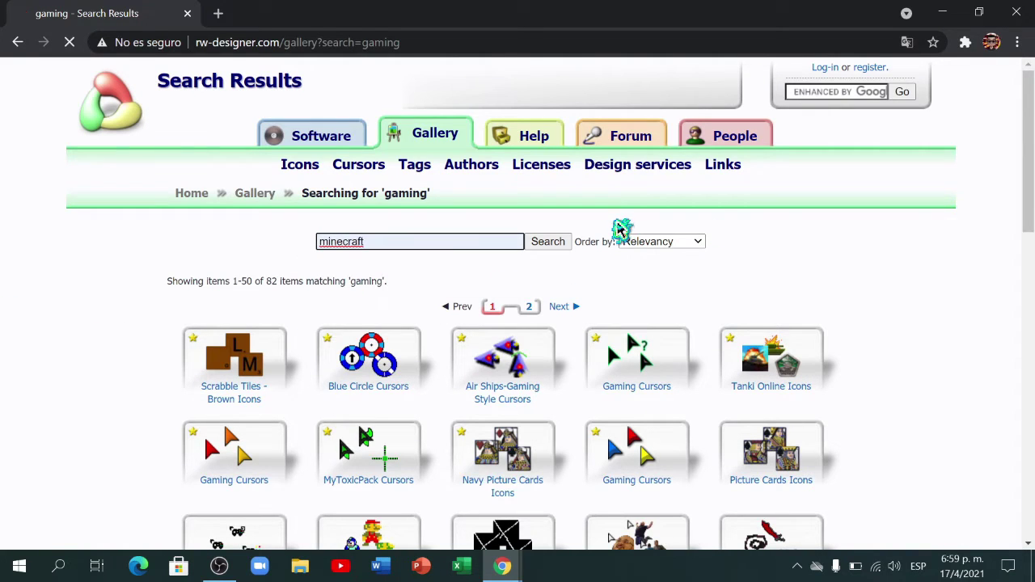
pyautogui.press('Return')
pyautogui.scroll(-5, 497, 352)
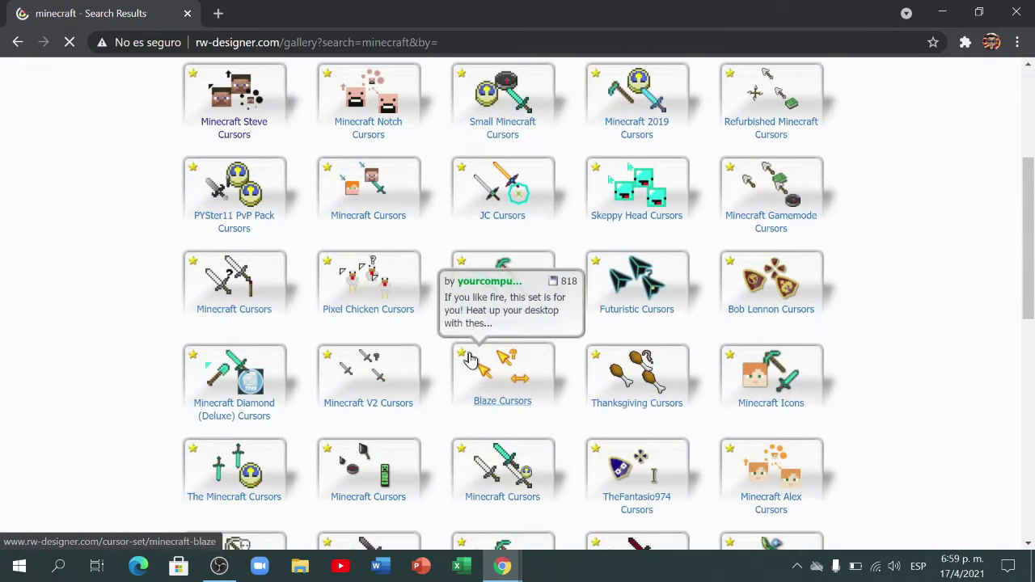
pyautogui.scroll(-3, 473, 362)
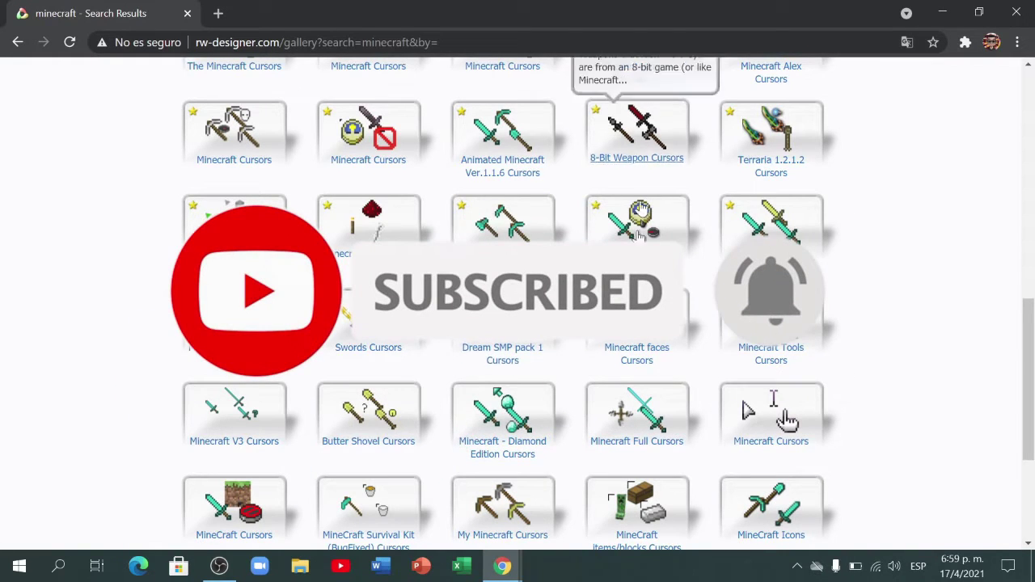
pyautogui.scroll(10, 414, 408)
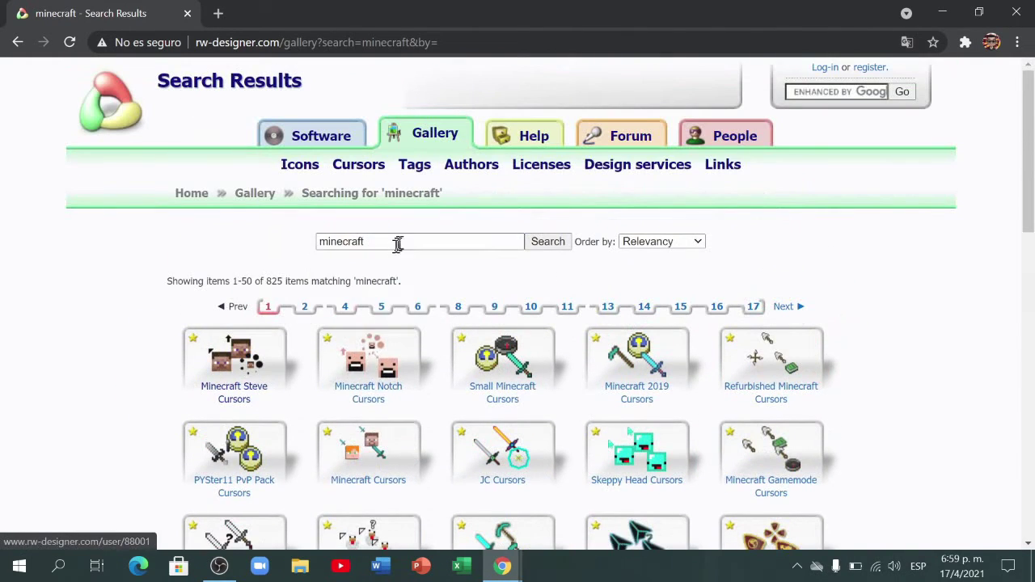
# Search the gallery for "fortnite" and browse the matching cursors
pyautogui.moveTo(397, 241); pyautogui.dragTo(7, 267)
pyautogui.write('for')
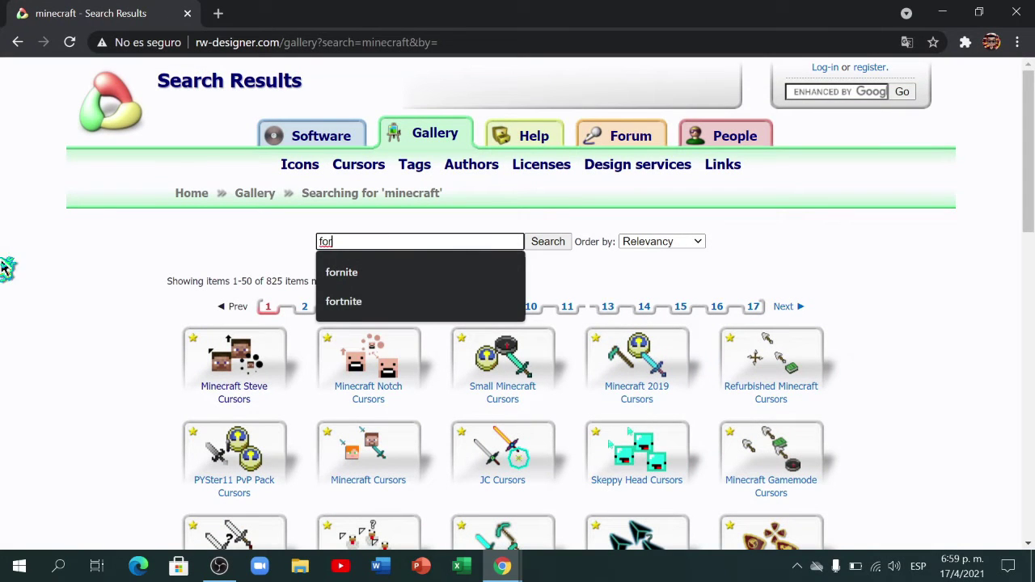
pyautogui.click(366, 302)
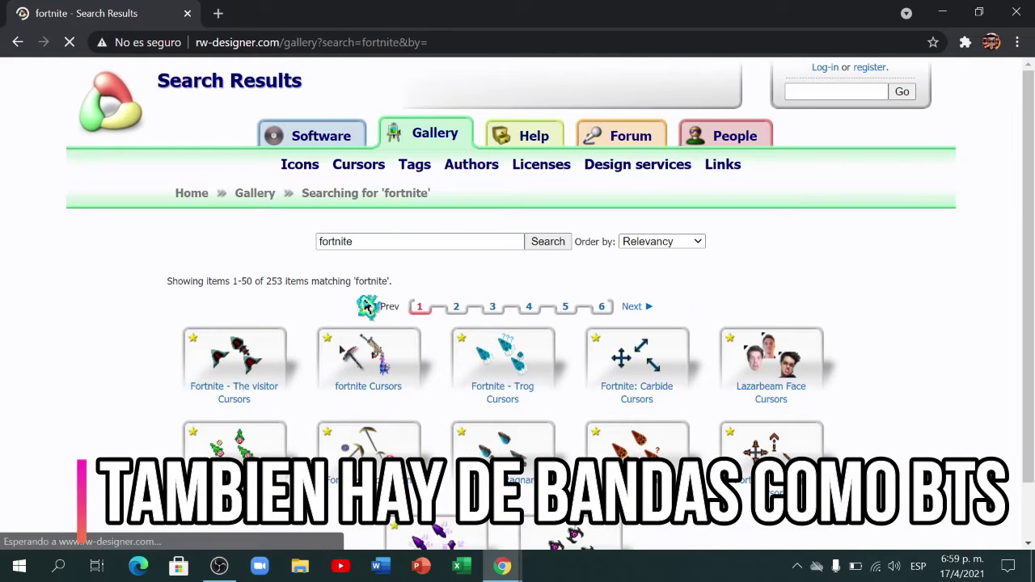
pyautogui.scroll(-3, 368, 306)
pyautogui.scroll(-3, 368, 306)
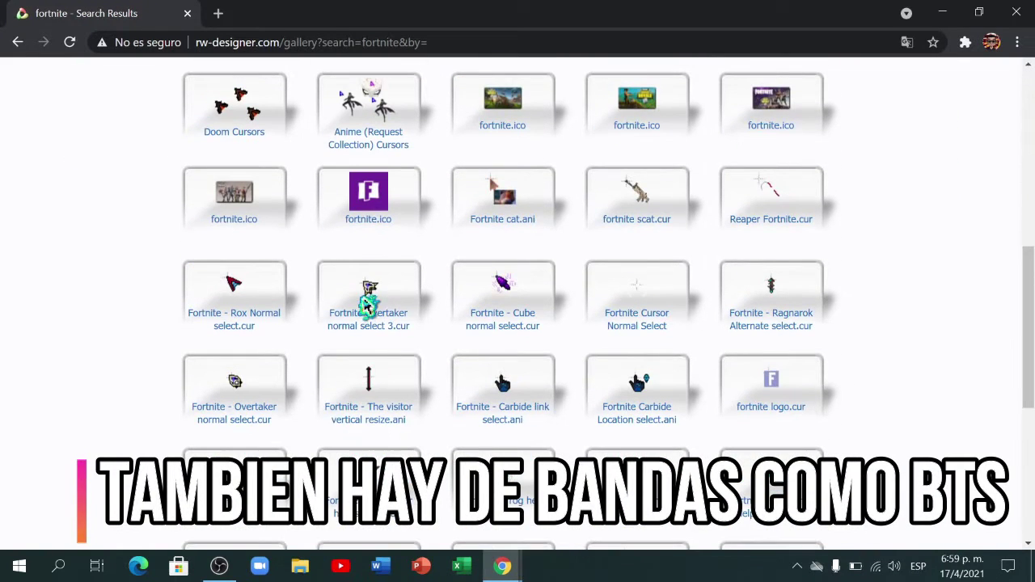
pyautogui.scroll(6, 368, 305)
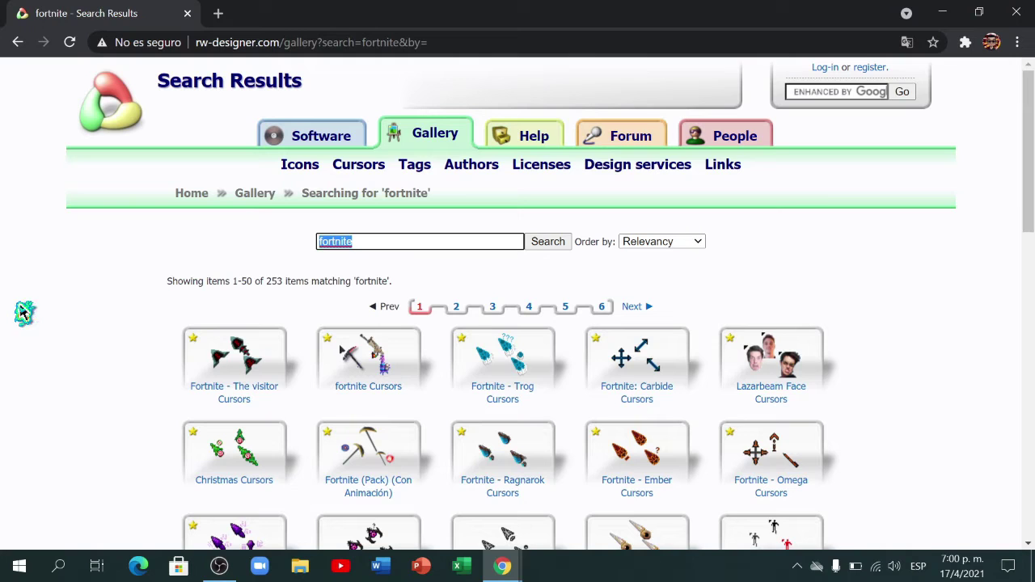
# Search the gallery for "fuego" and browse down to the animated fire cursors
pyautogui.write('fu')
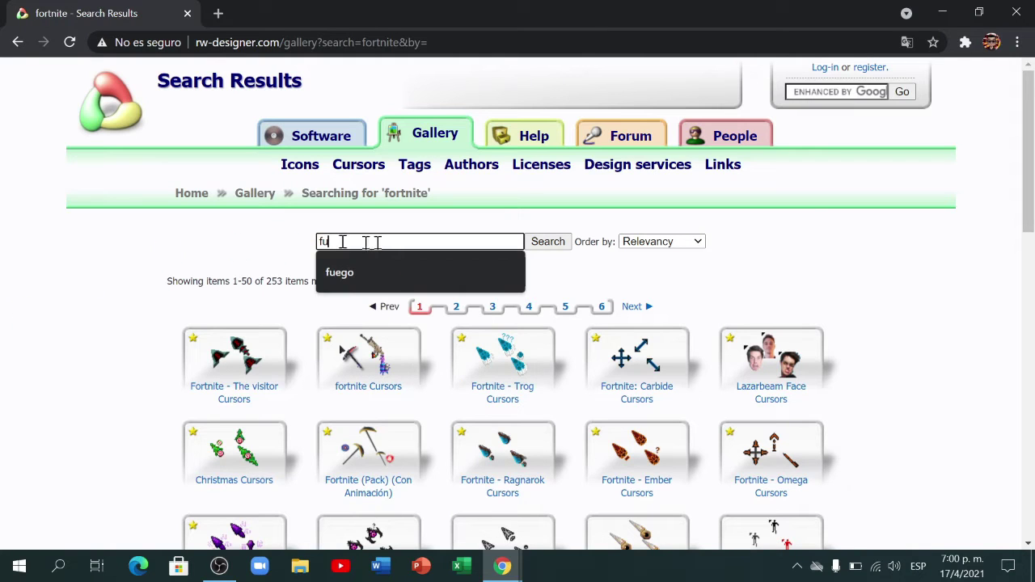
pyautogui.click(431, 279)
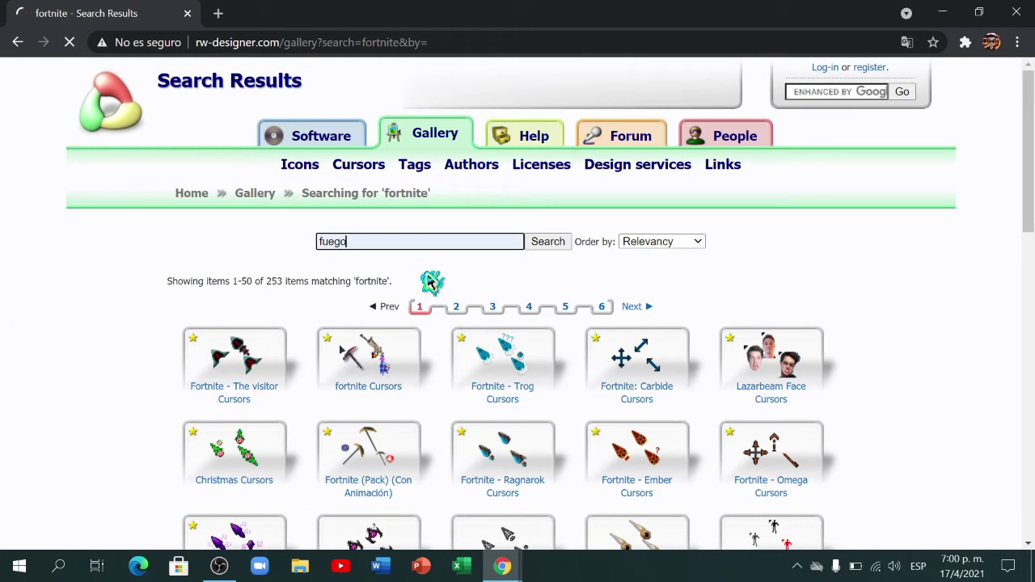
pyautogui.scroll(-1, 485, 395)
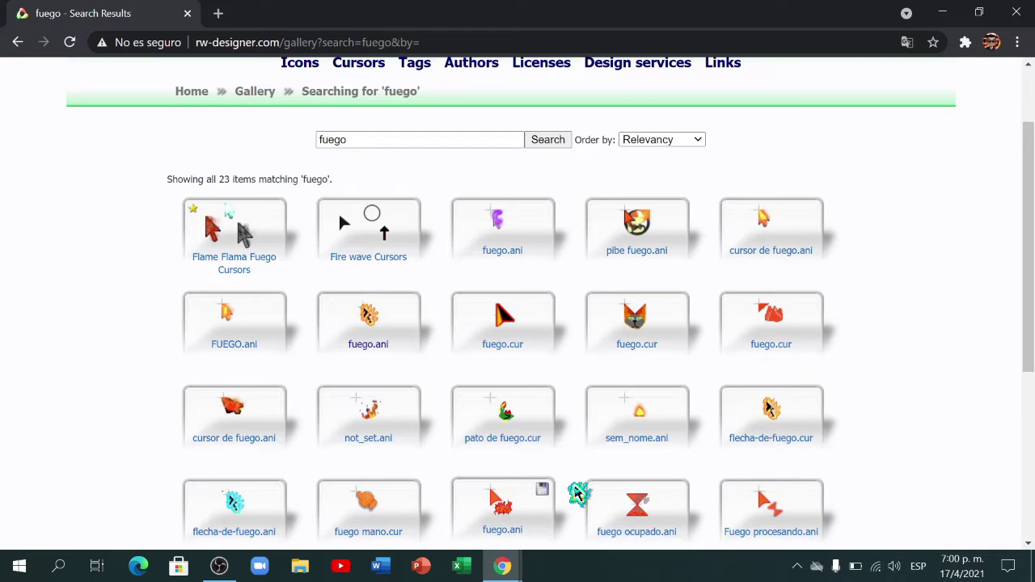
pyautogui.scroll(-3, 578, 493)
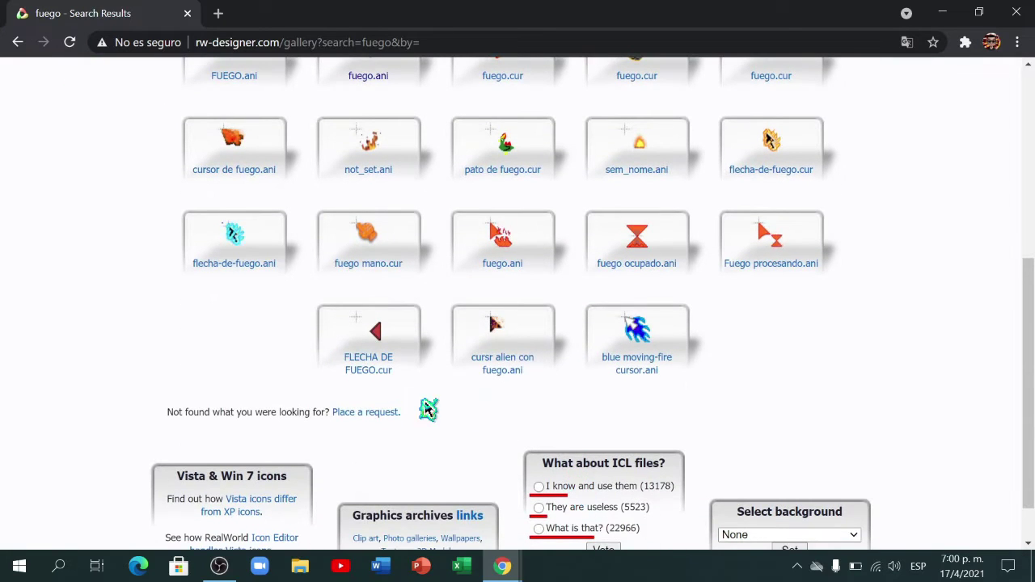
# Open the details of the cyan flecha-de-fuego.ani cursor, download it, and minimize the browser
pyautogui.click(234, 235)
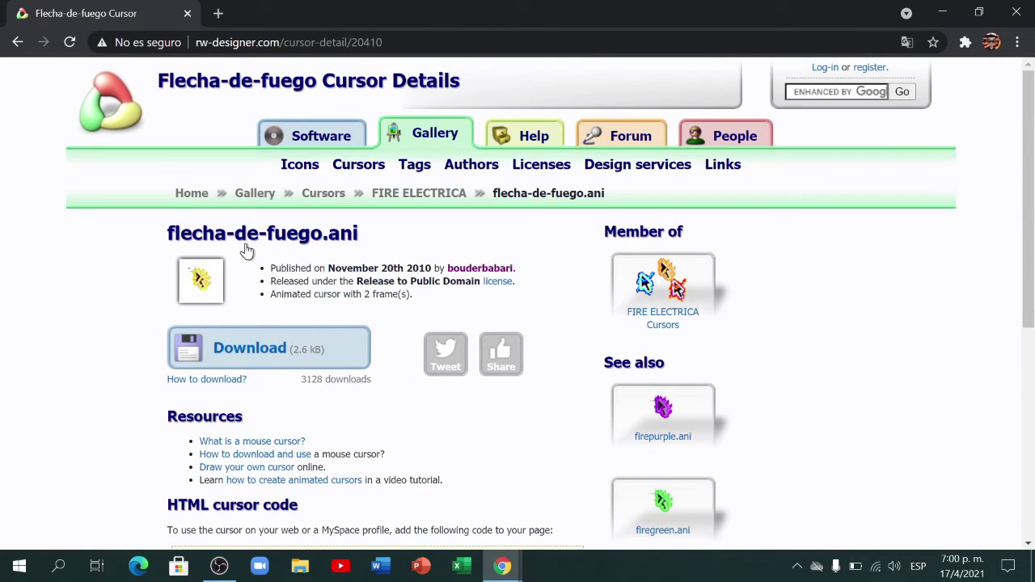
pyautogui.click(264, 351)
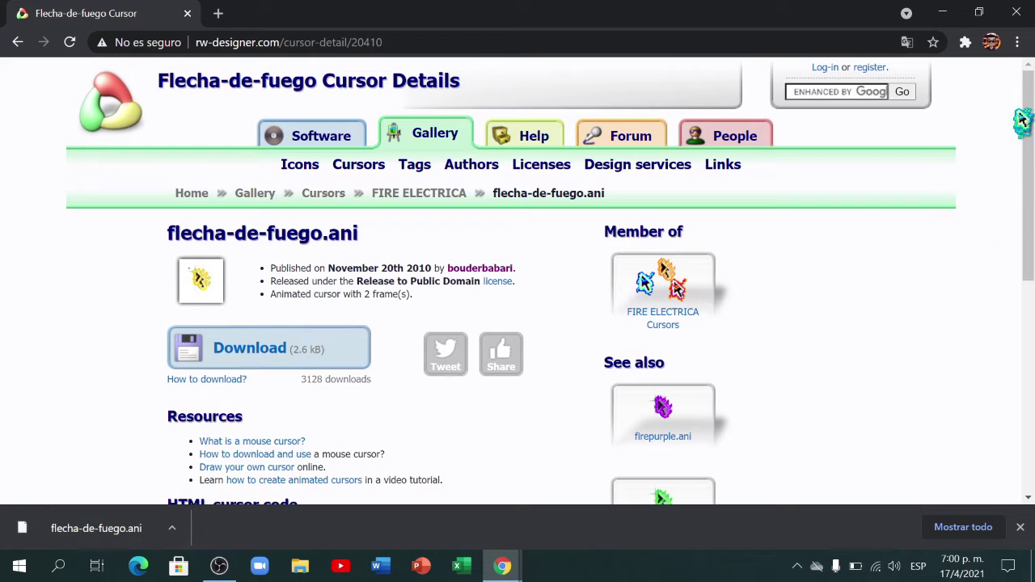
pyautogui.click(948, 11)
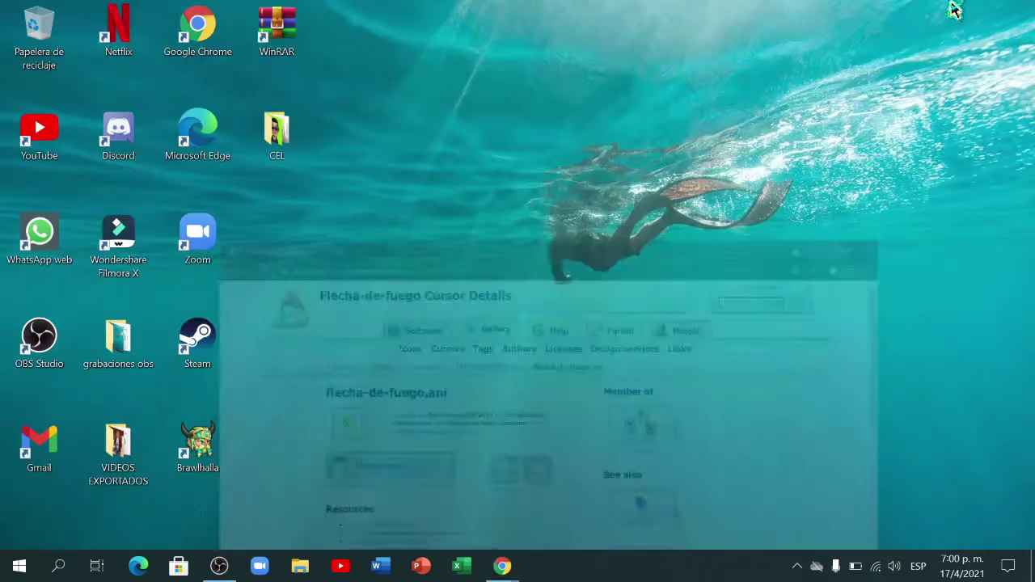
# Open the Windows Control Panel (Panel de control) and search it for "mouse"
pyautogui.click(59, 569)
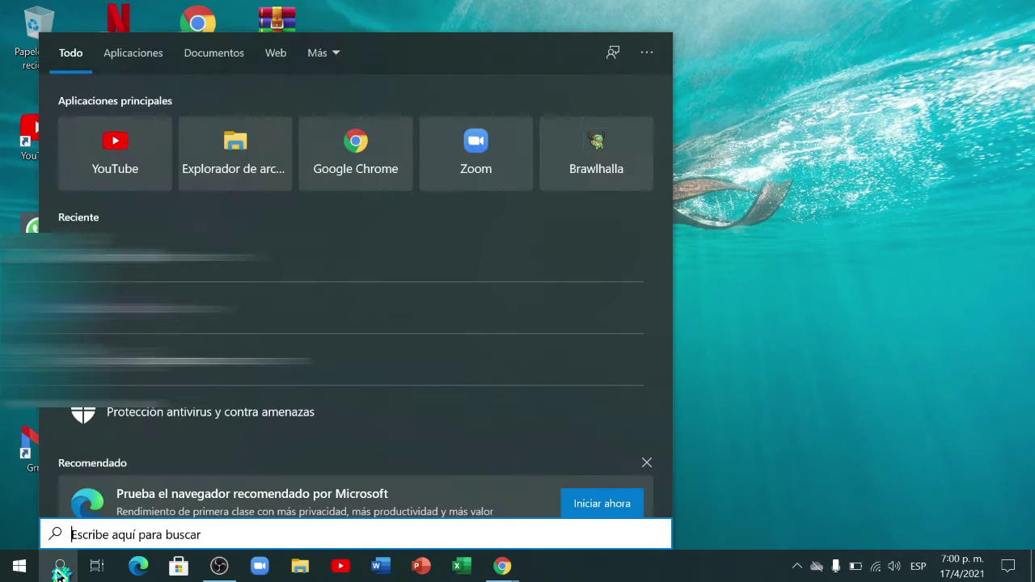
pyautogui.write('panel')
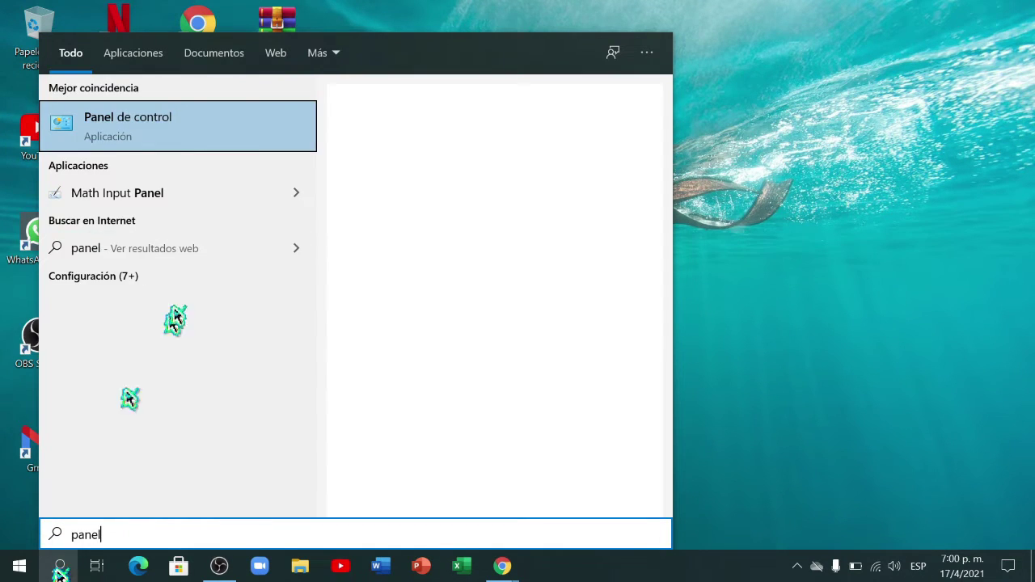
pyautogui.click(195, 114)
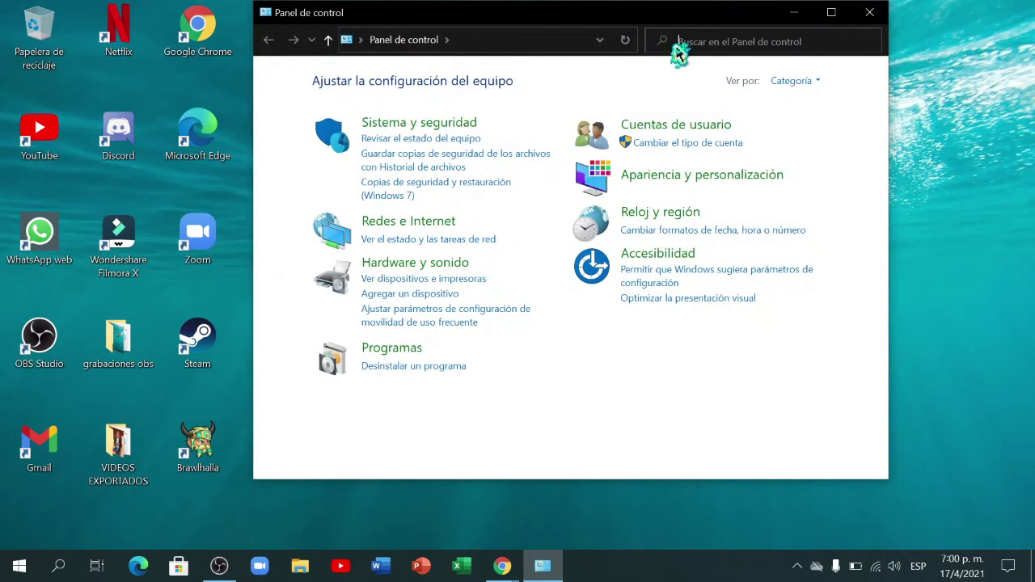
pyautogui.write('mouse')
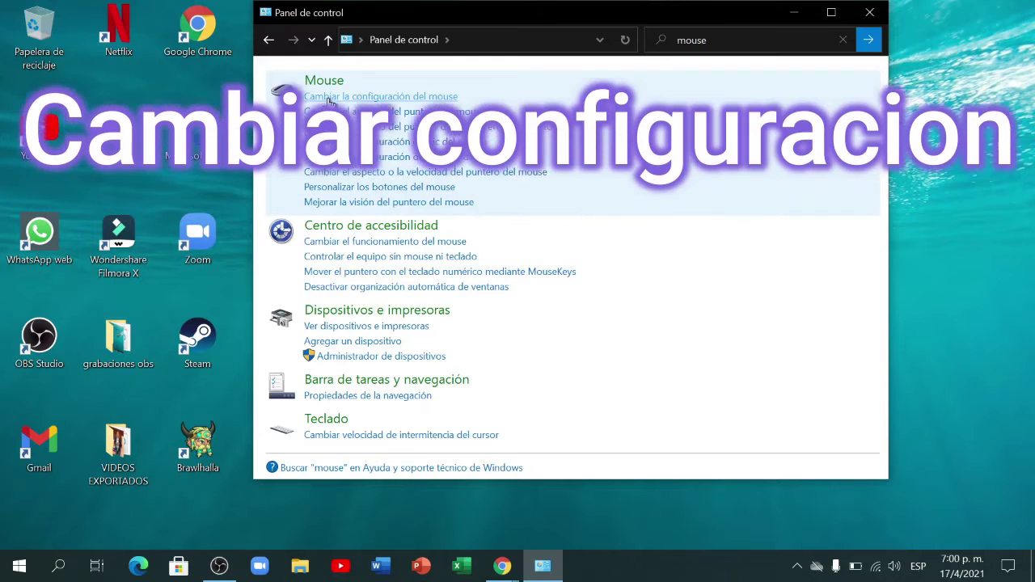
# In the mouse pointer settings, assign flecha-de-fuego from the Descargas folder to Selección normal and accept the change
pyautogui.click(329, 98)
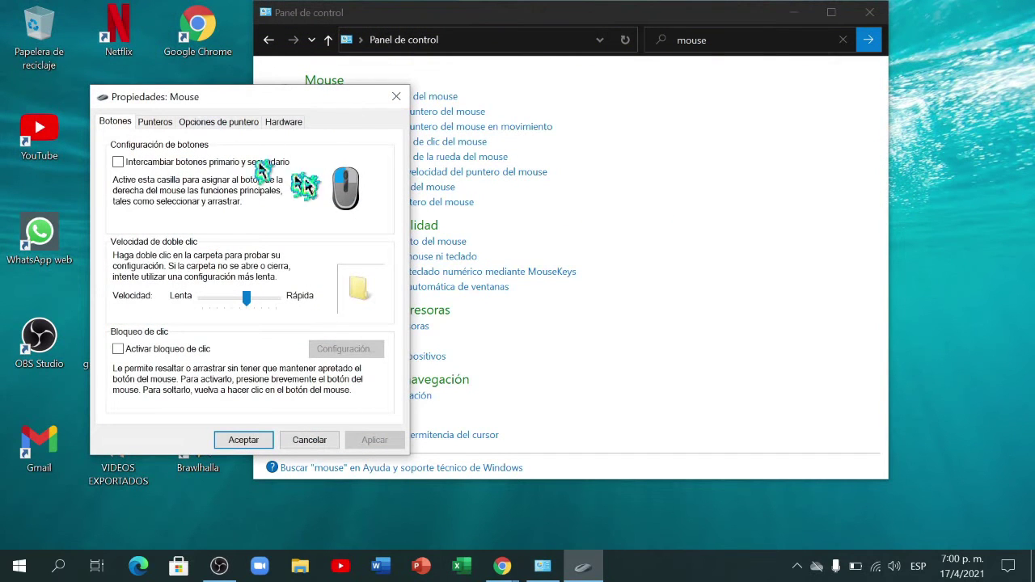
pyautogui.click(158, 125)
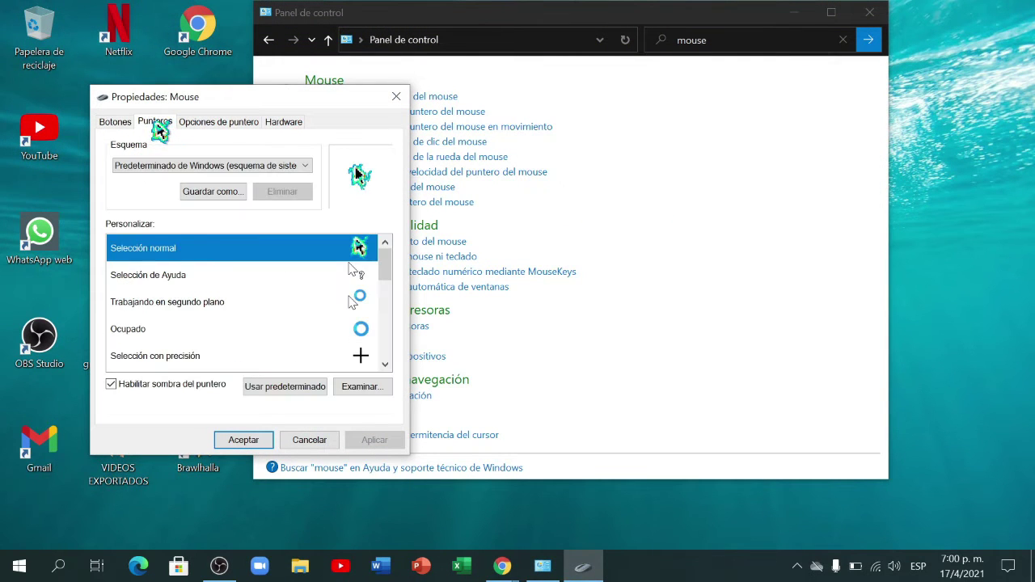
pyautogui.click(358, 388)
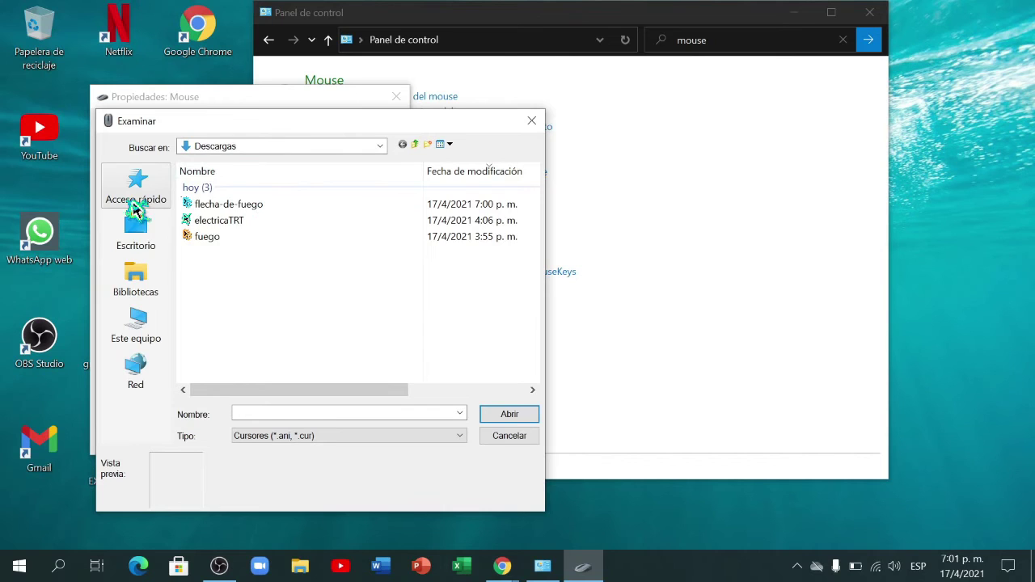
pyautogui.click(146, 238)
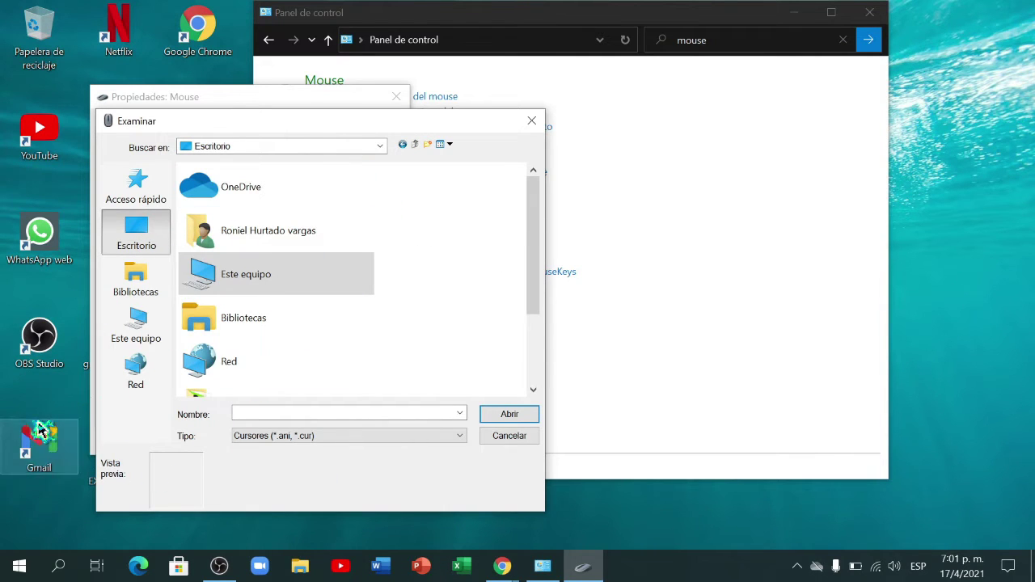
pyautogui.click(154, 325)
pyautogui.click(252, 212)
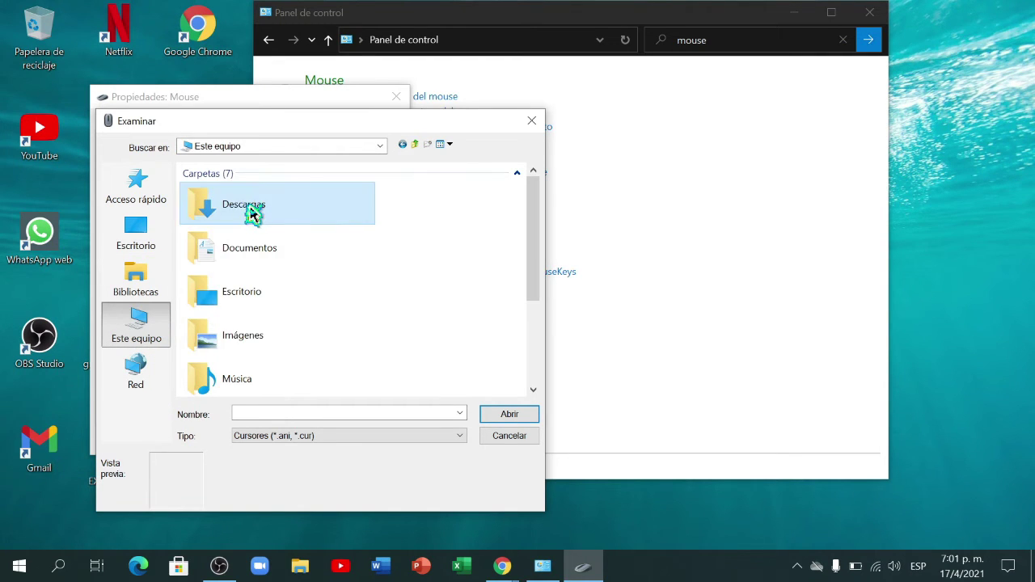
pyautogui.doubleClick(252, 211)
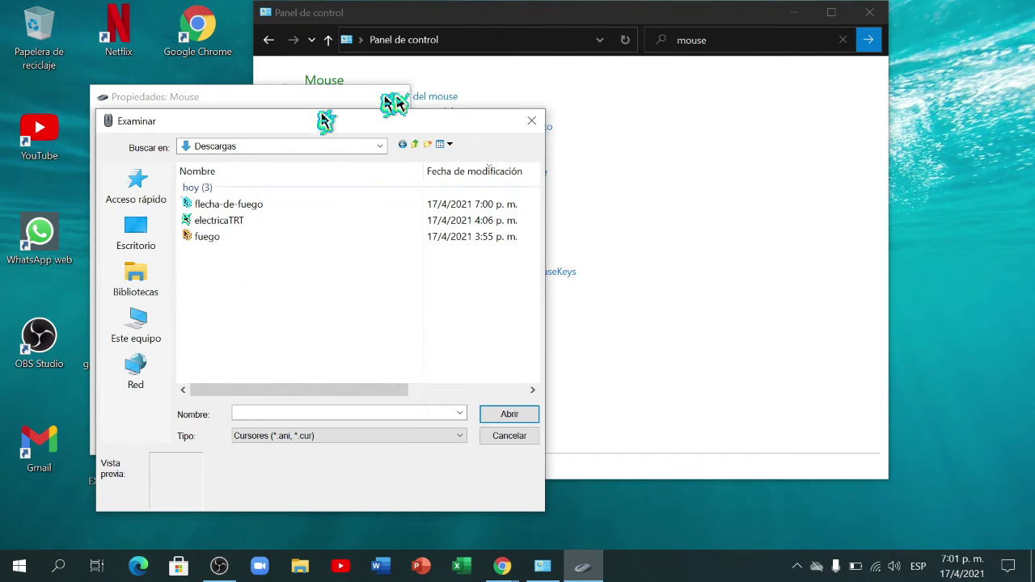
pyautogui.doubleClick(265, 205)
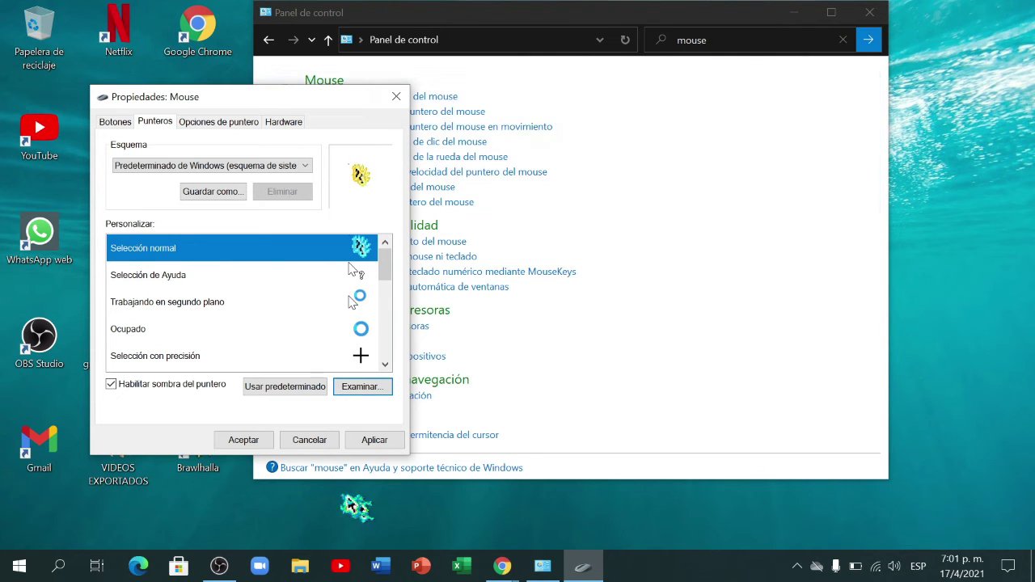
pyautogui.click(263, 440)
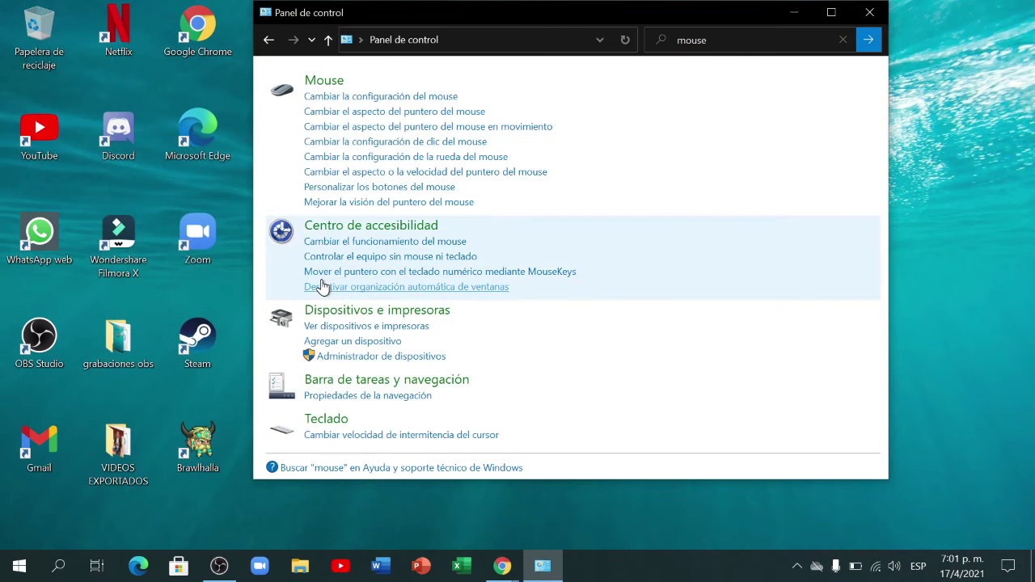
pyautogui.click(366, 502)
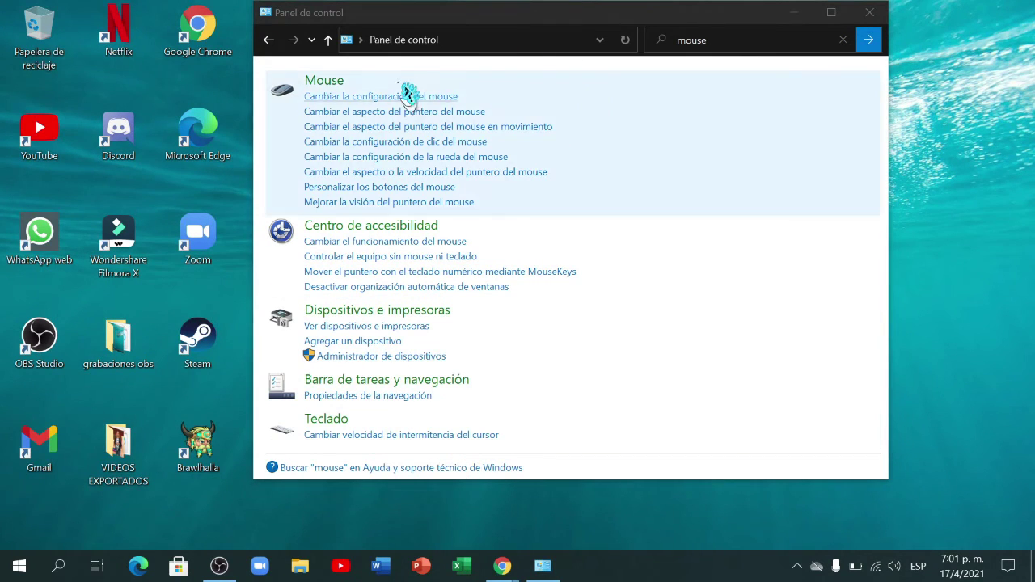
# Reopen the mouse pointer settings and replace the Selección normal pointer with electricaTRT from Descargas, applying and accepting the change
pyautogui.click(406, 101)
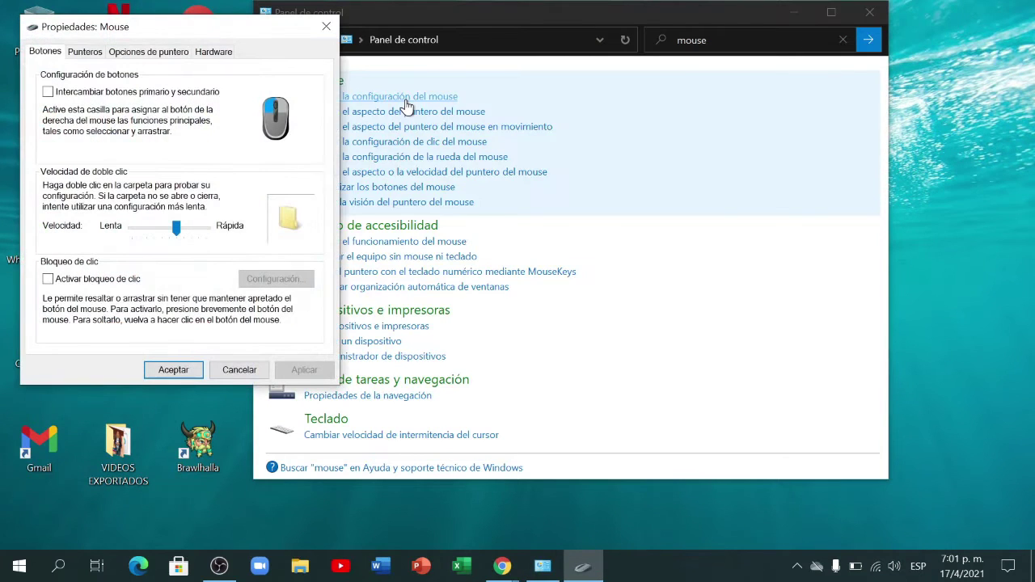
pyautogui.click(88, 51)
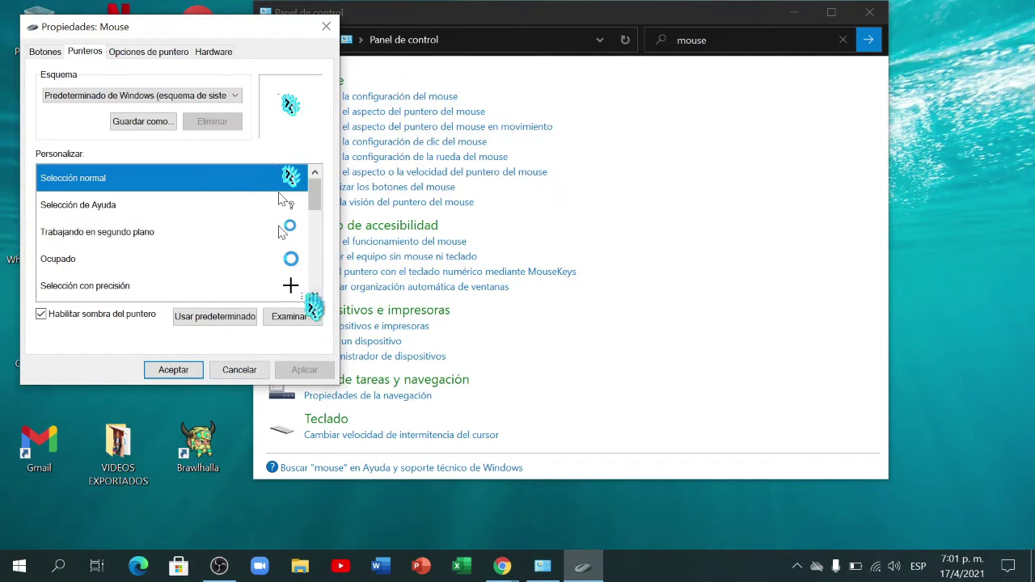
pyautogui.click(290, 318)
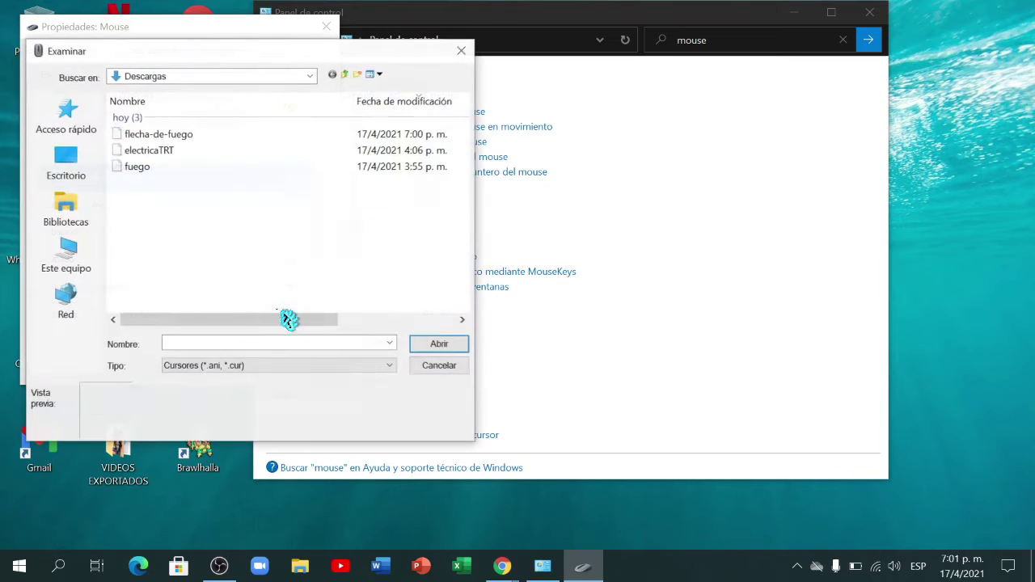
pyautogui.click(183, 154)
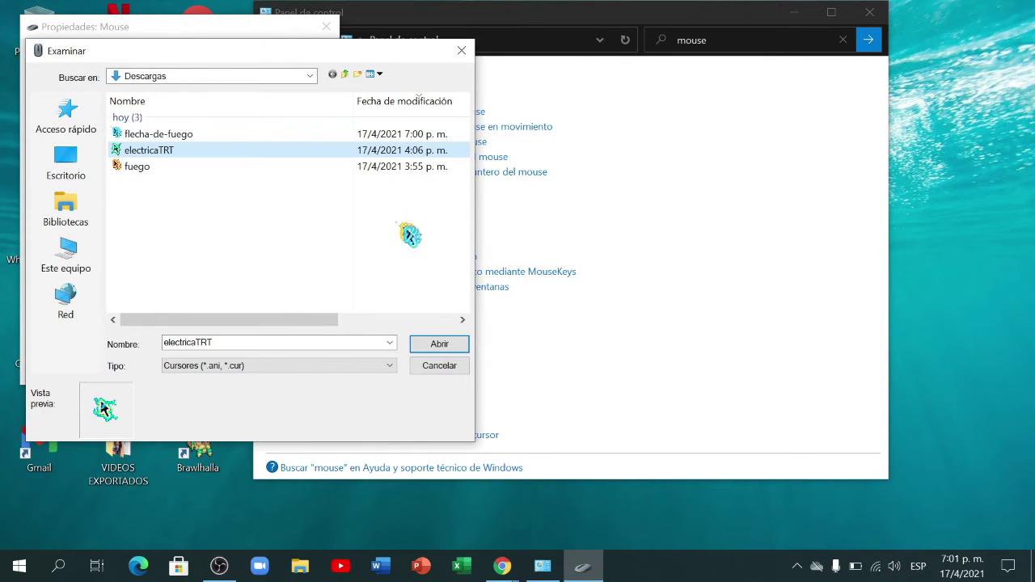
pyautogui.click(440, 343)
pyautogui.click(312, 370)
pyautogui.click(170, 371)
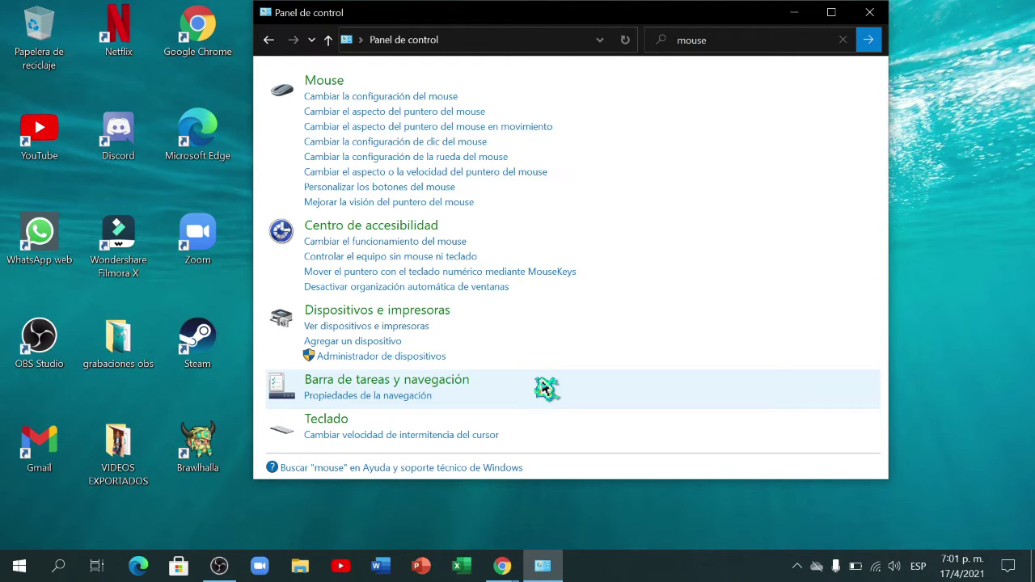
# Restore the Selección normal pointer to its Windows default in the mouse properties, then apply and accept
pyautogui.click(440, 98)
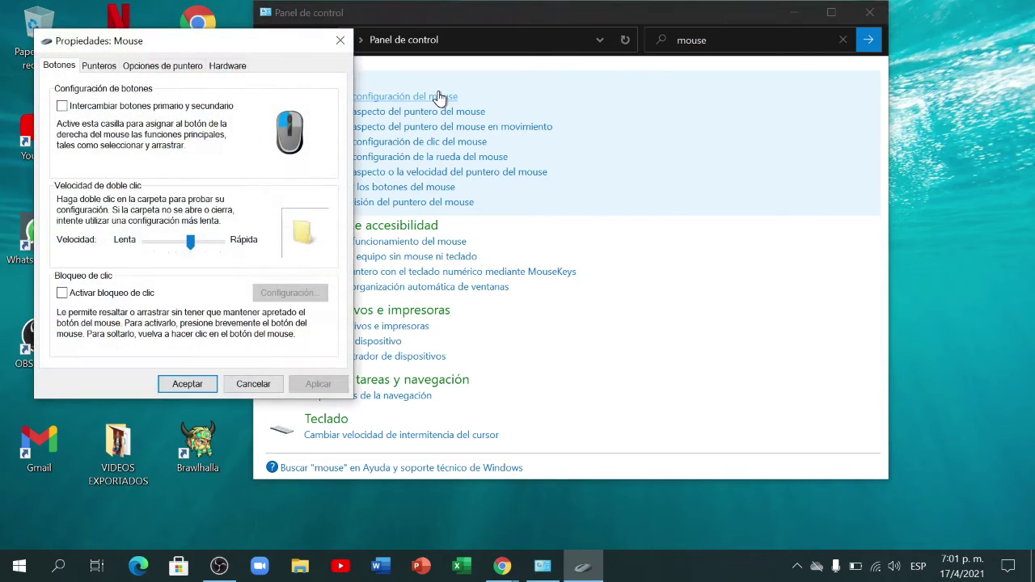
pyautogui.click(96, 70)
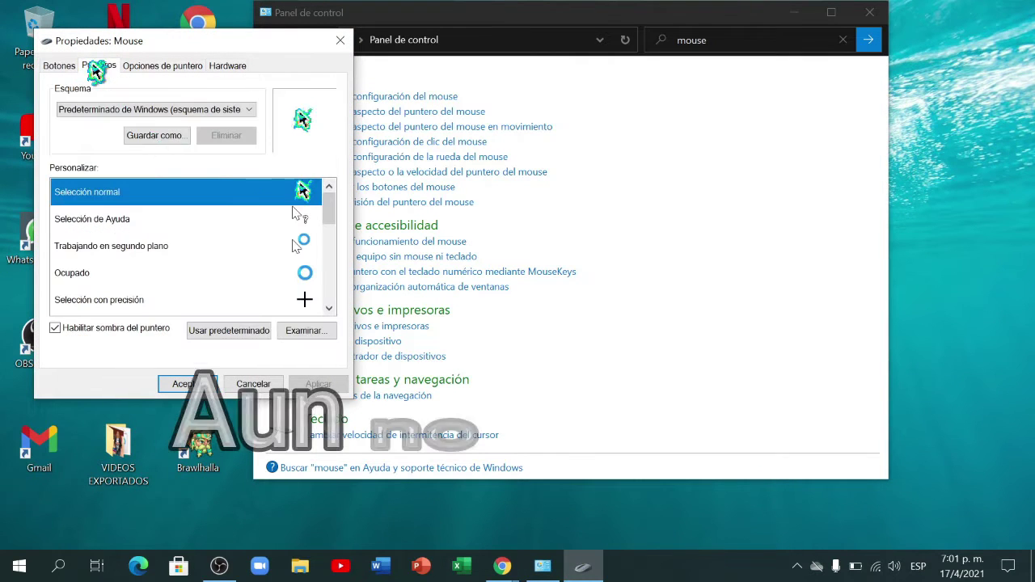
pyautogui.click(229, 333)
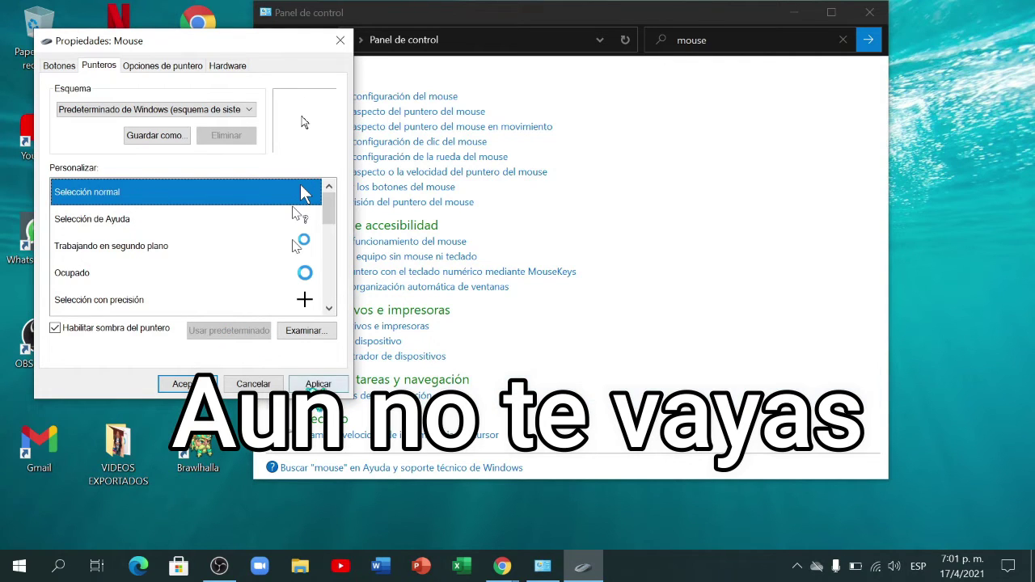
pyautogui.click(318, 385)
pyautogui.click(186, 383)
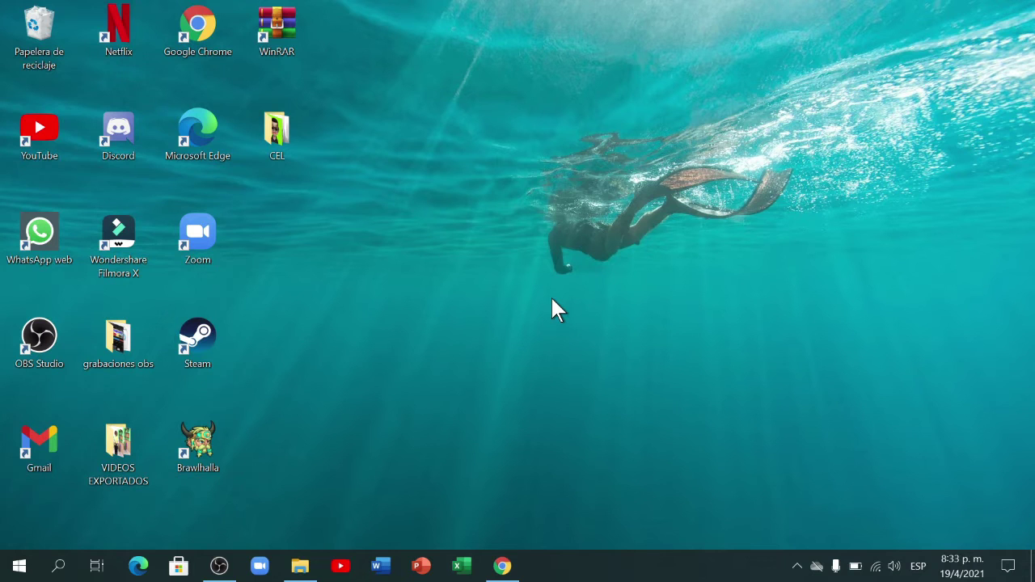
# Show and minimize the cursor gallery in Chrome, then copy the flecha con circulo cursor from the Descargas folder in File Explorer
pyautogui.click(502, 567)
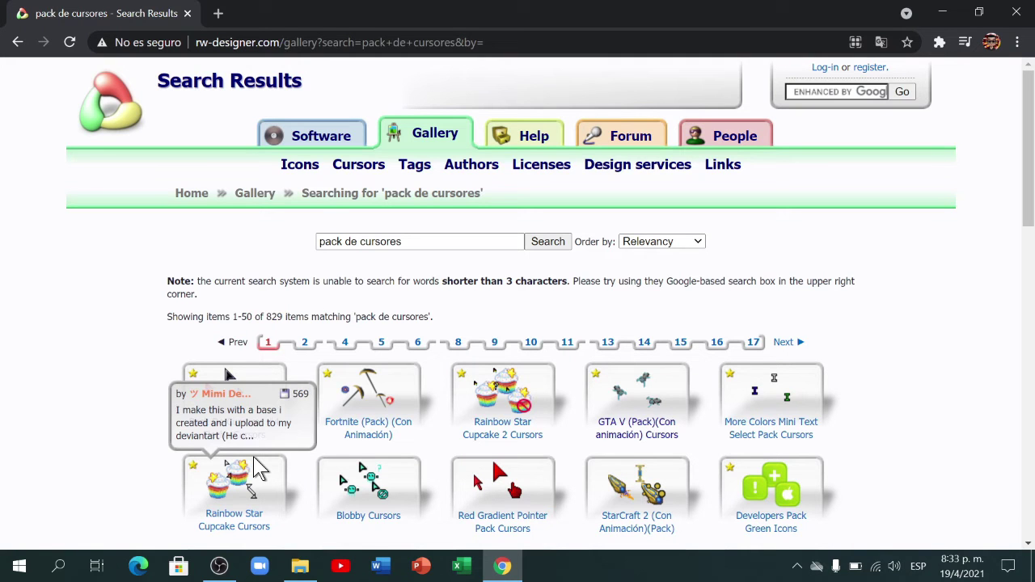
pyautogui.click(943, 14)
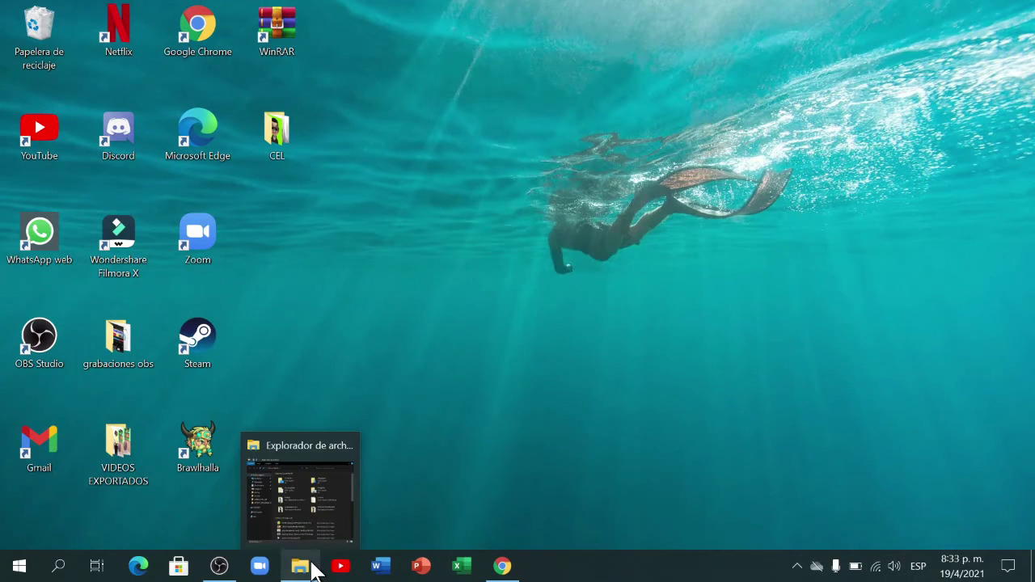
pyautogui.click(313, 571)
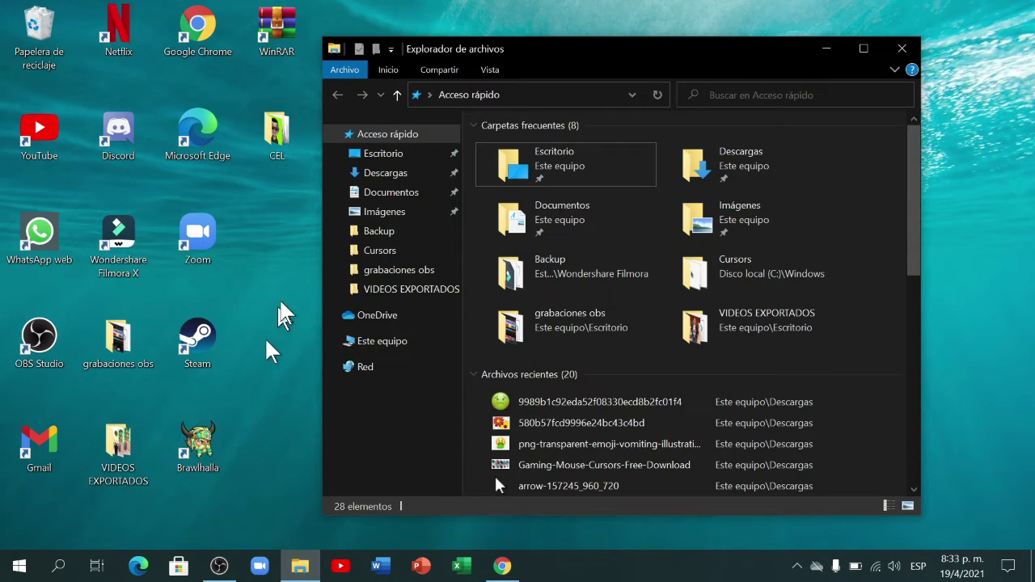
pyautogui.click(387, 174)
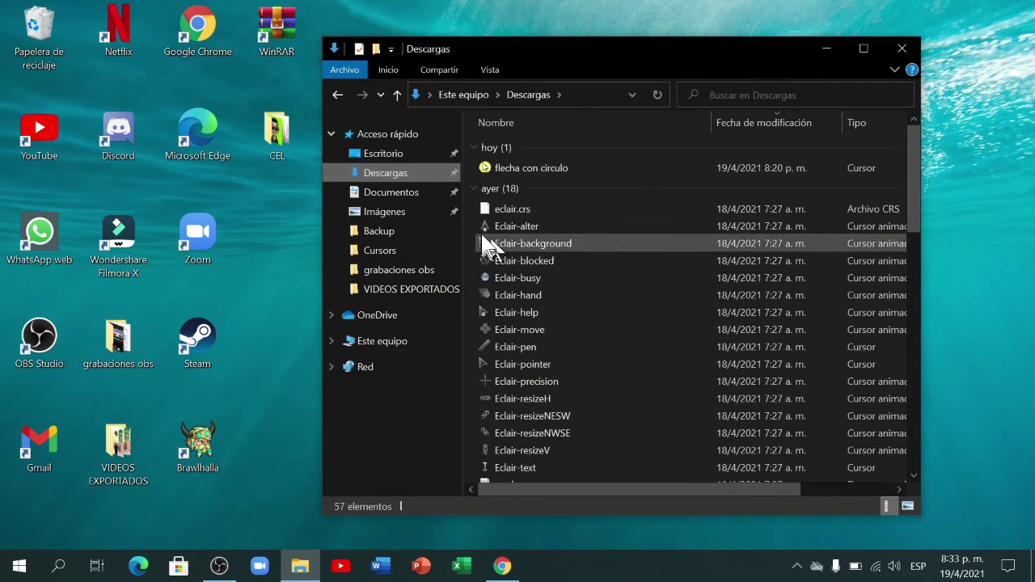
pyautogui.rightClick(567, 168)
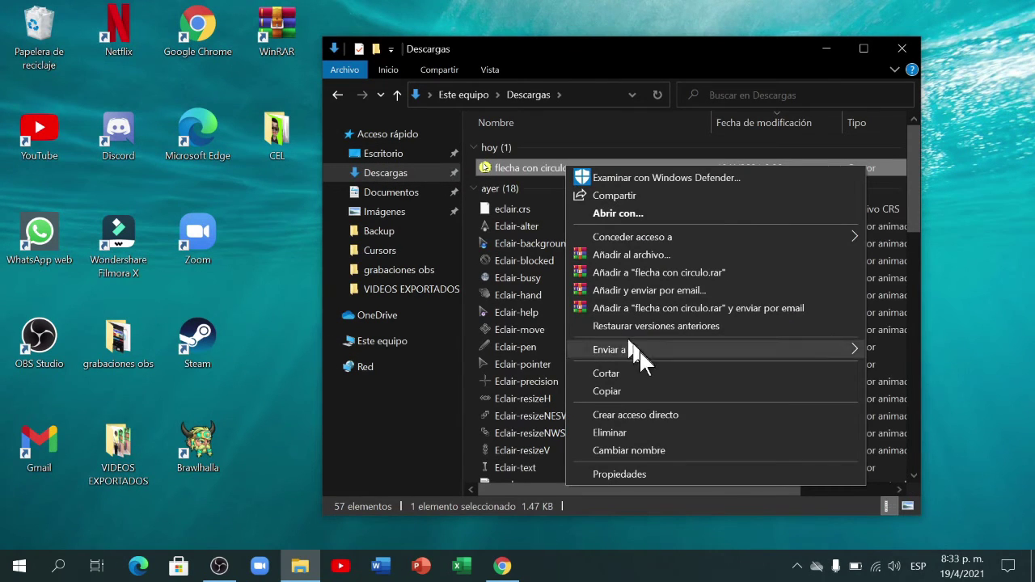
pyautogui.click(647, 392)
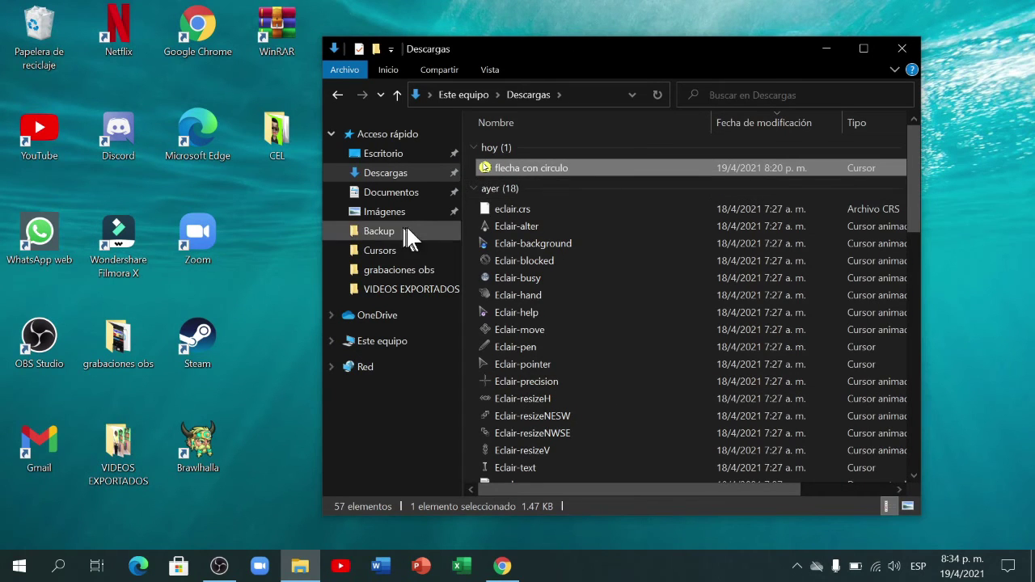
# Paste the copied cursor into the Cursors folder inside Windows on Disco local (C:), granting administrator permission, and minimize File Explorer
pyautogui.click(401, 341)
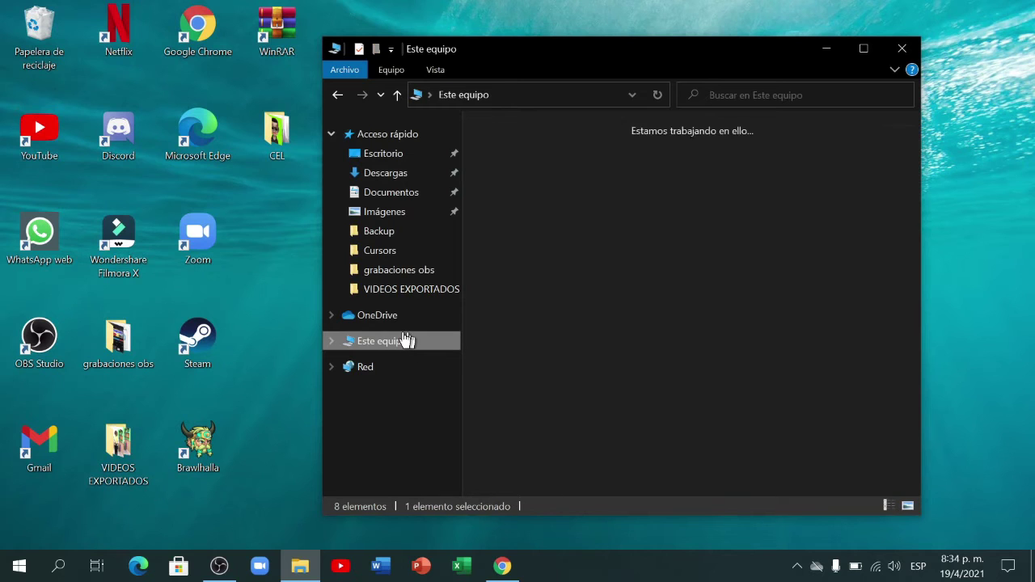
pyautogui.click(570, 370)
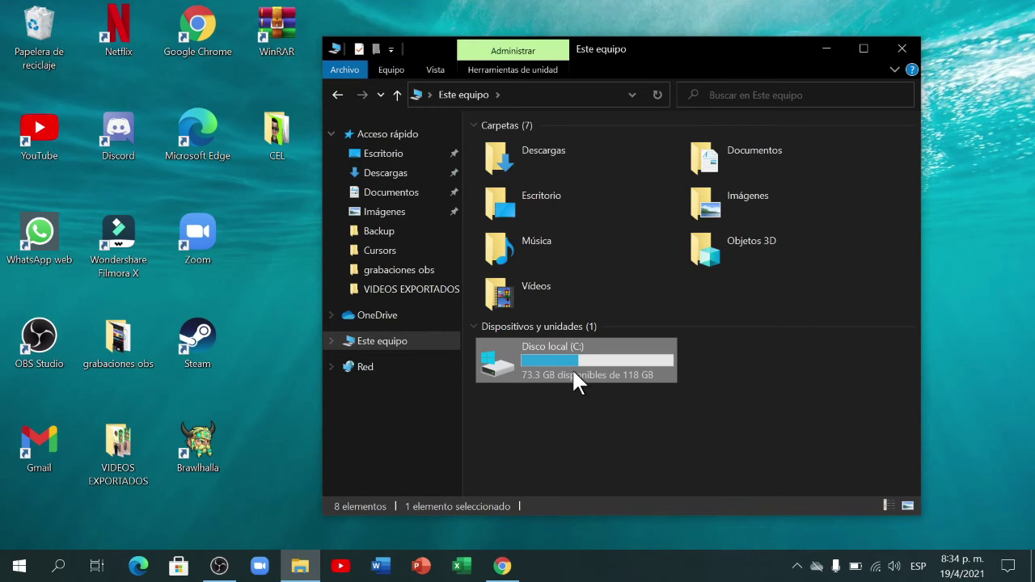
pyautogui.doubleClick(572, 369)
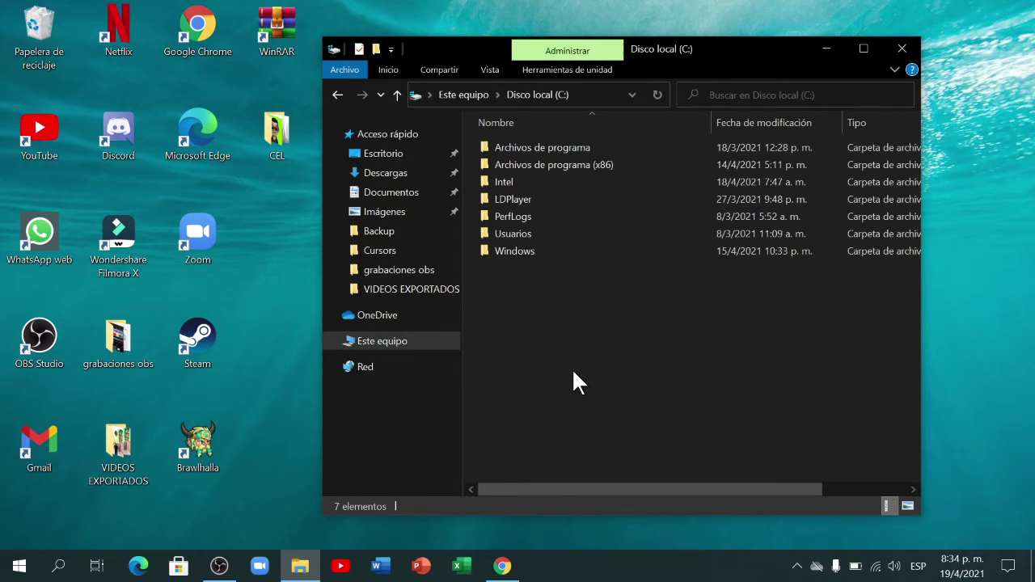
pyautogui.doubleClick(527, 249)
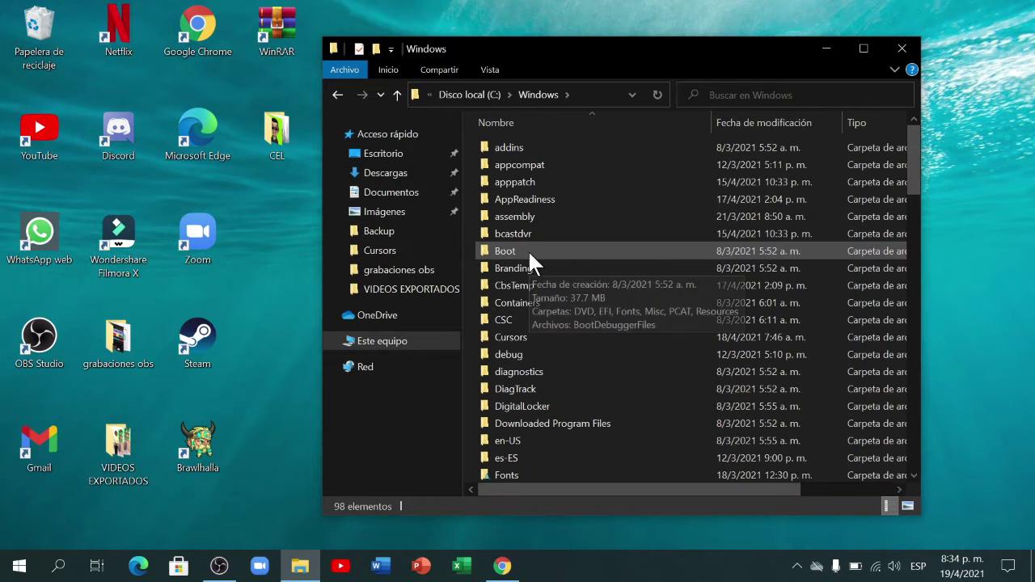
pyautogui.doubleClick(500, 338)
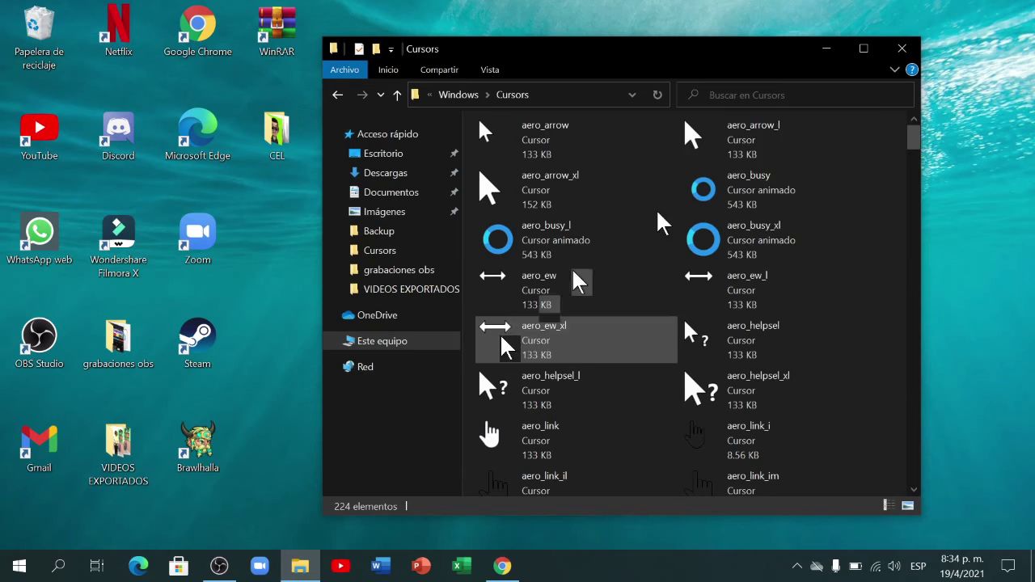
pyautogui.rightClick(896, 229)
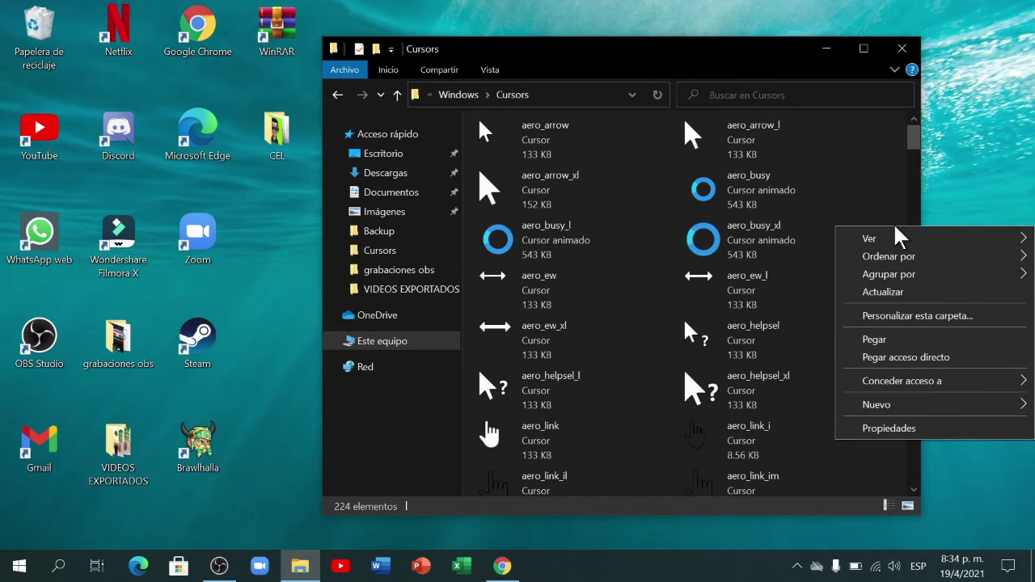
pyautogui.click(876, 339)
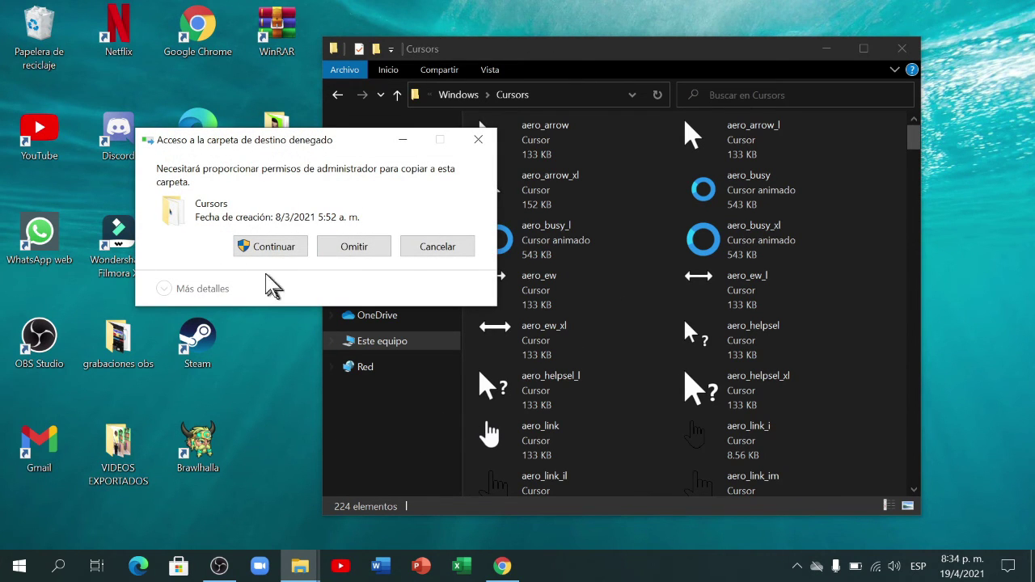
pyautogui.click(275, 253)
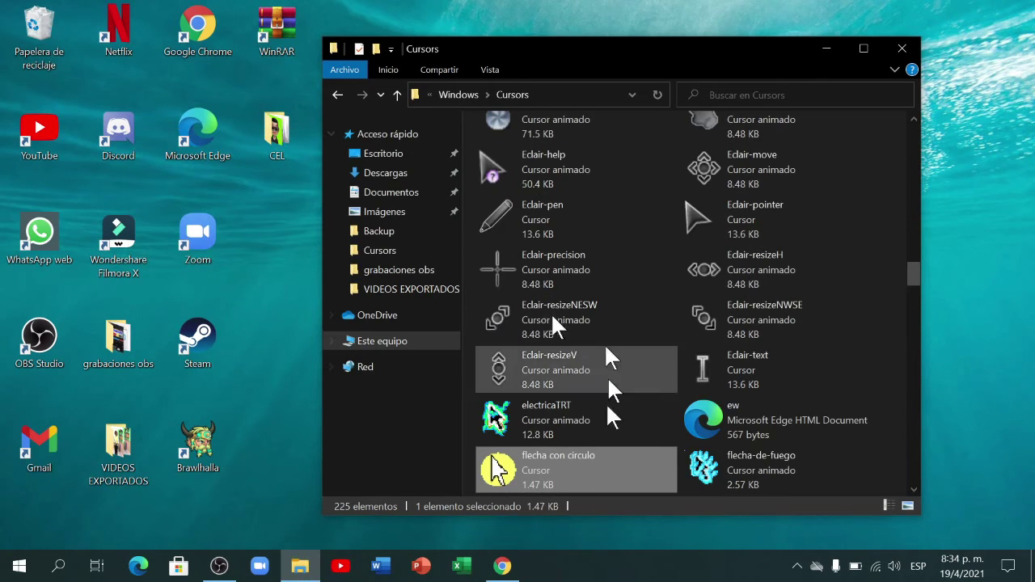
pyautogui.click(825, 49)
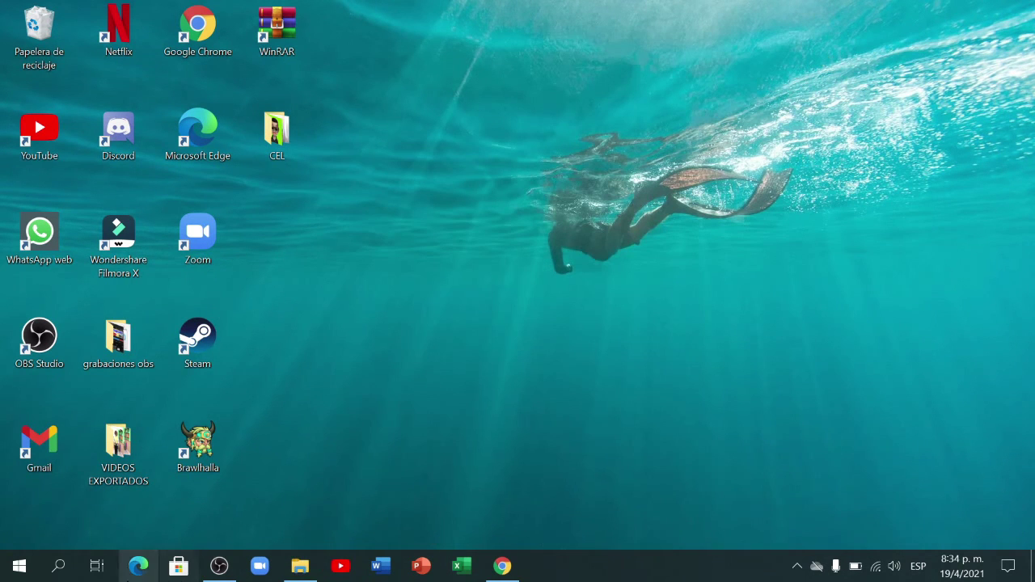
# Open Panel de control, search it for mouse, and show the pointer settings in the mouse properties
pyautogui.click(73, 569)
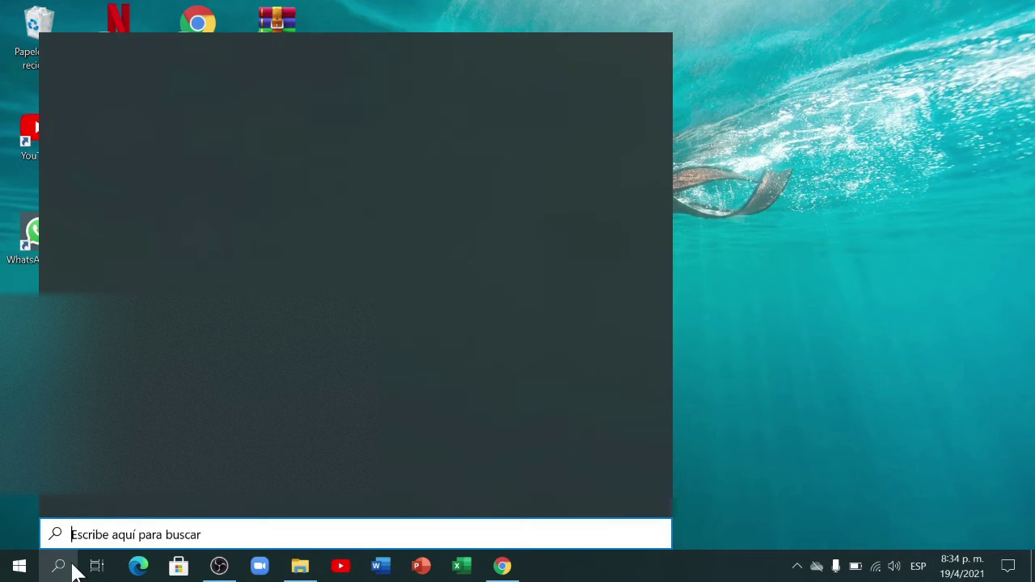
pyautogui.write('pan')
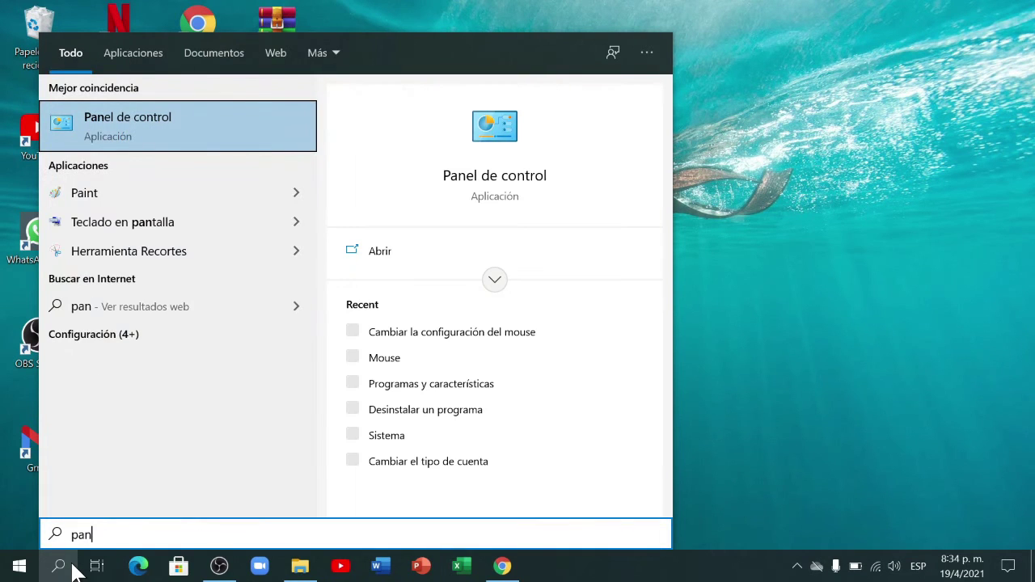
pyautogui.click(374, 252)
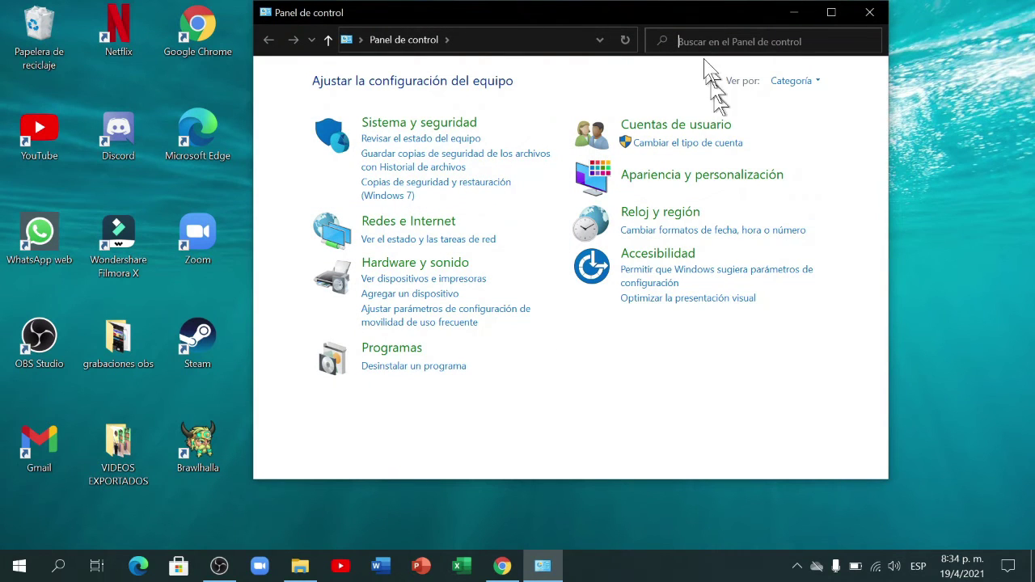
pyautogui.write('mouse')
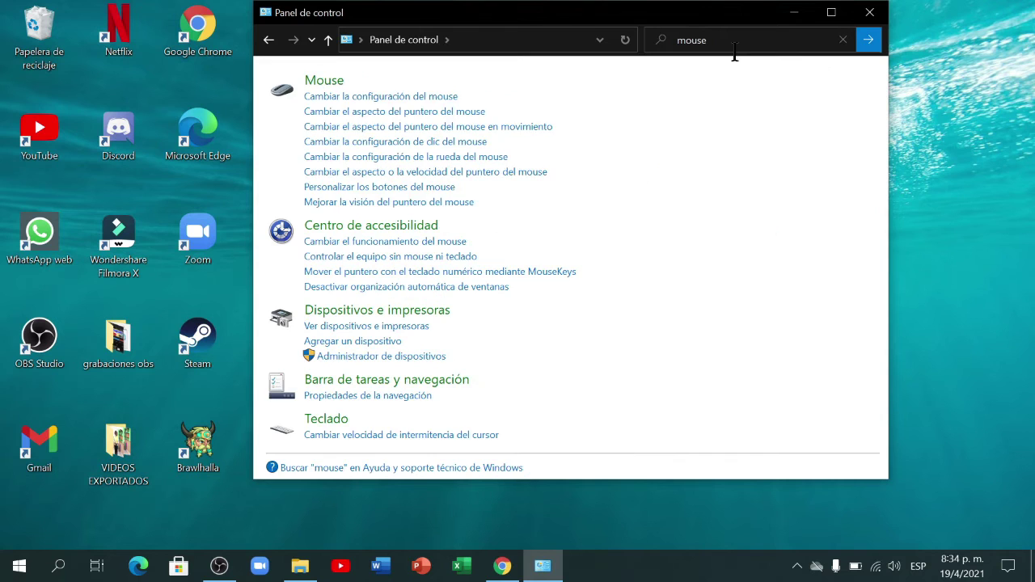
pyautogui.click(409, 99)
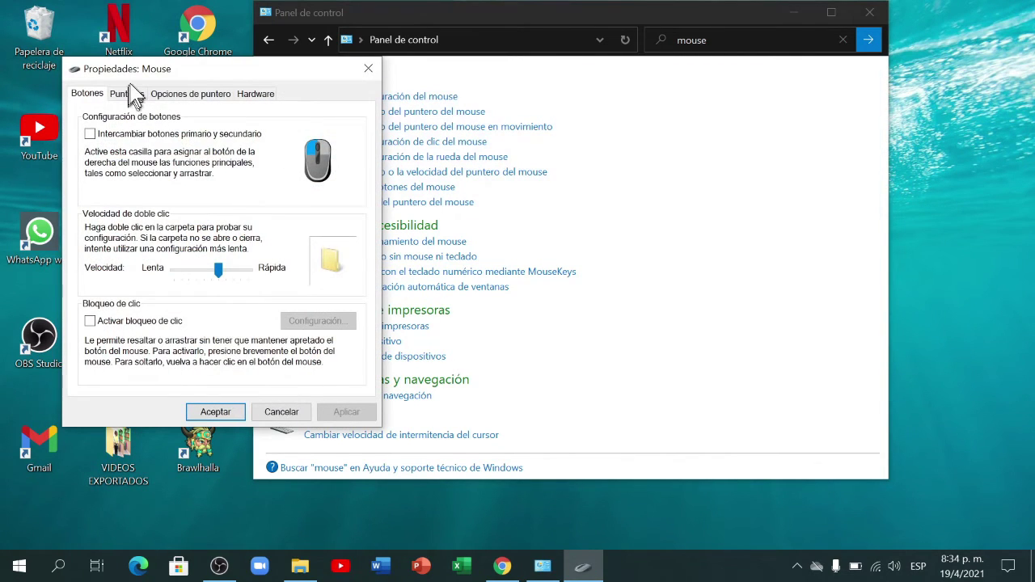
pyautogui.click(136, 97)
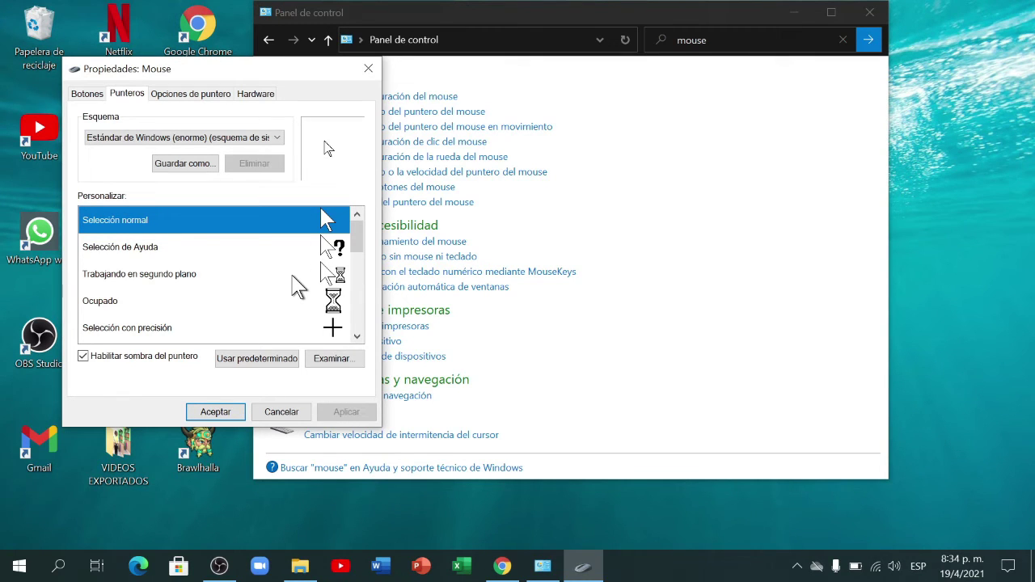
# Look through the customizable pointer types, including Selección de Ayuda, Selección de vínculo and Seleccionar persona
pyautogui.click(225, 258)
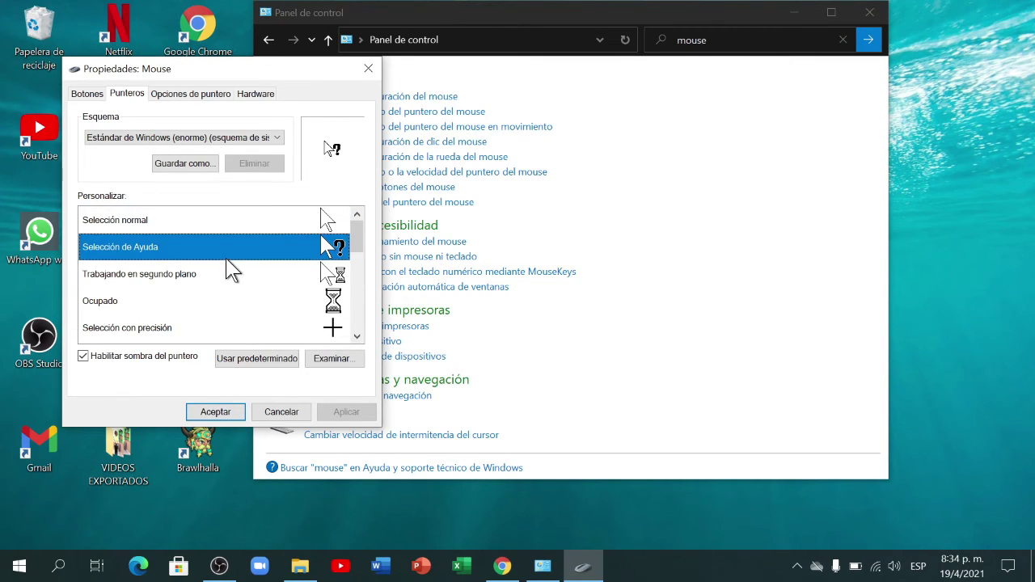
pyautogui.click(229, 281)
pyautogui.scroll(-4, 229, 285)
pyautogui.click(231, 283)
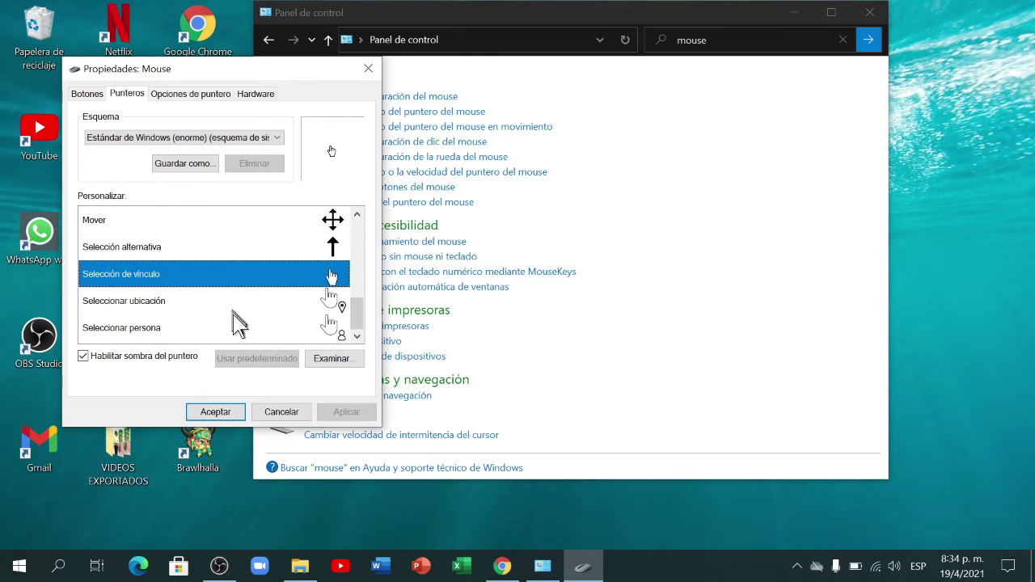
pyautogui.click(233, 322)
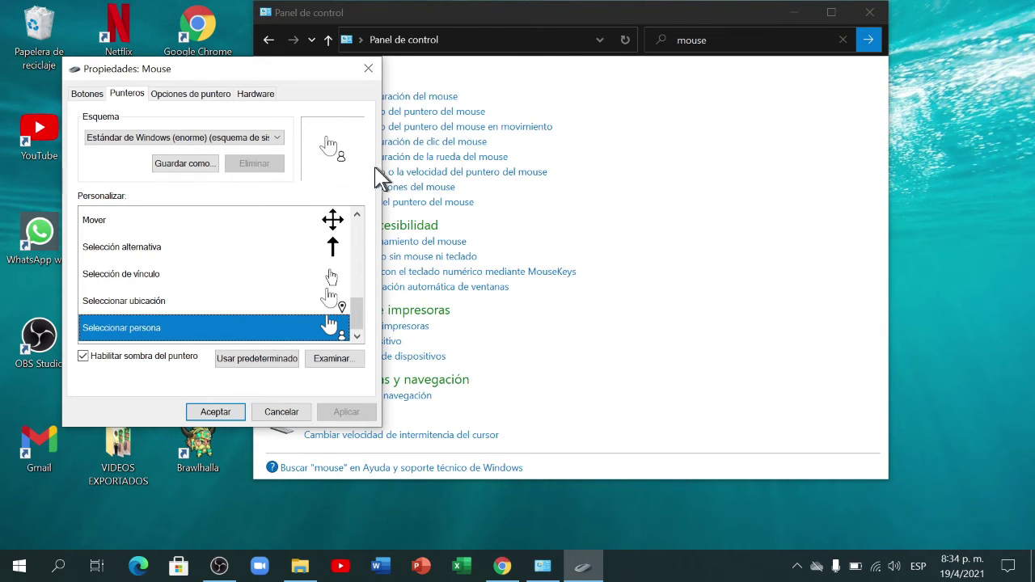
pyautogui.scroll(4, 185, 316)
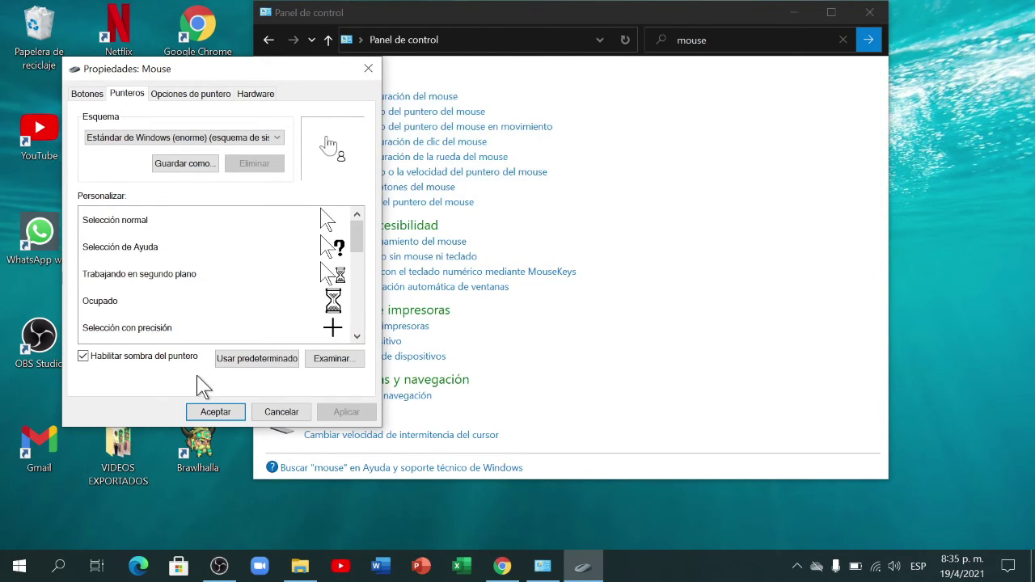
# Replace the Selección normal pointer with the yellow flecha con circulo cursor from the Cursors folder
pyautogui.click(265, 229)
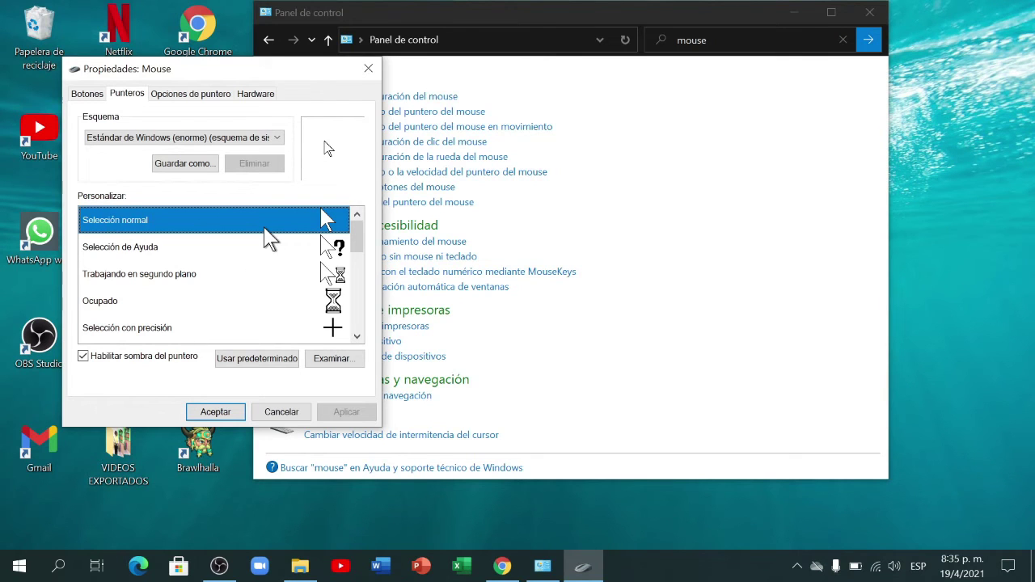
pyautogui.click(338, 364)
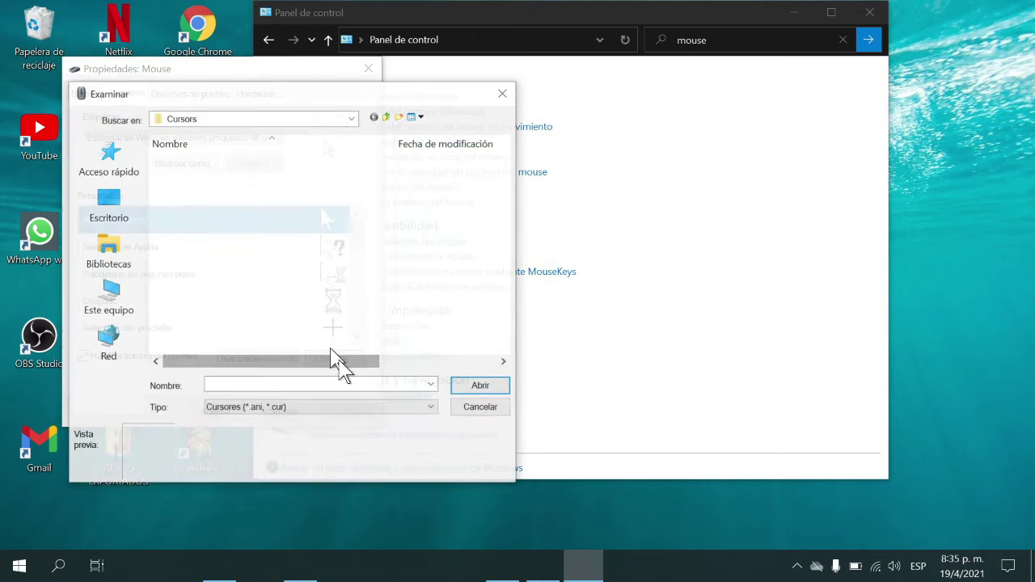
pyautogui.scroll(-4, 275, 284)
pyautogui.scroll(-10, 267, 304)
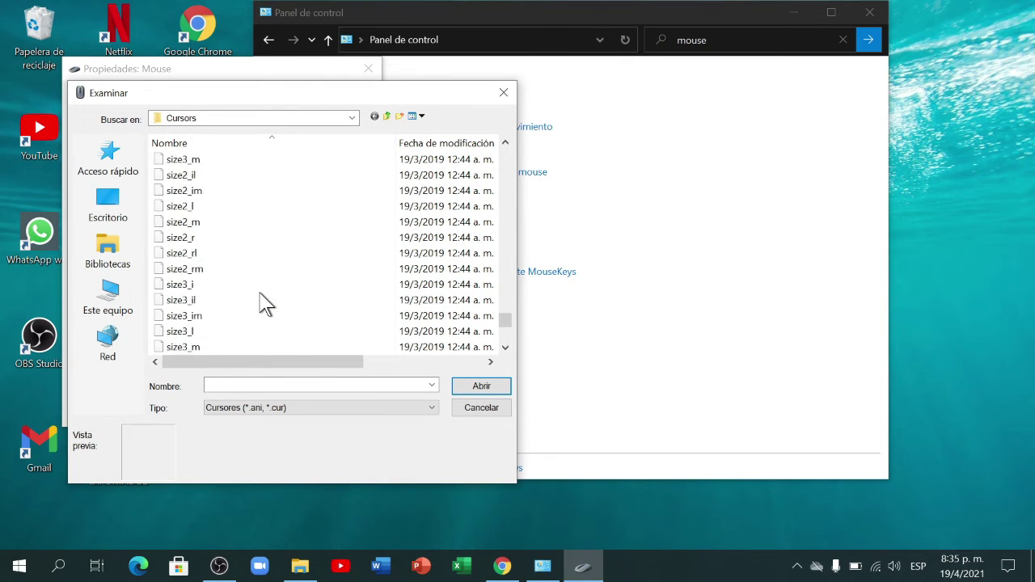
pyautogui.scroll(10, 267, 304)
pyautogui.scroll(10, 267, 304)
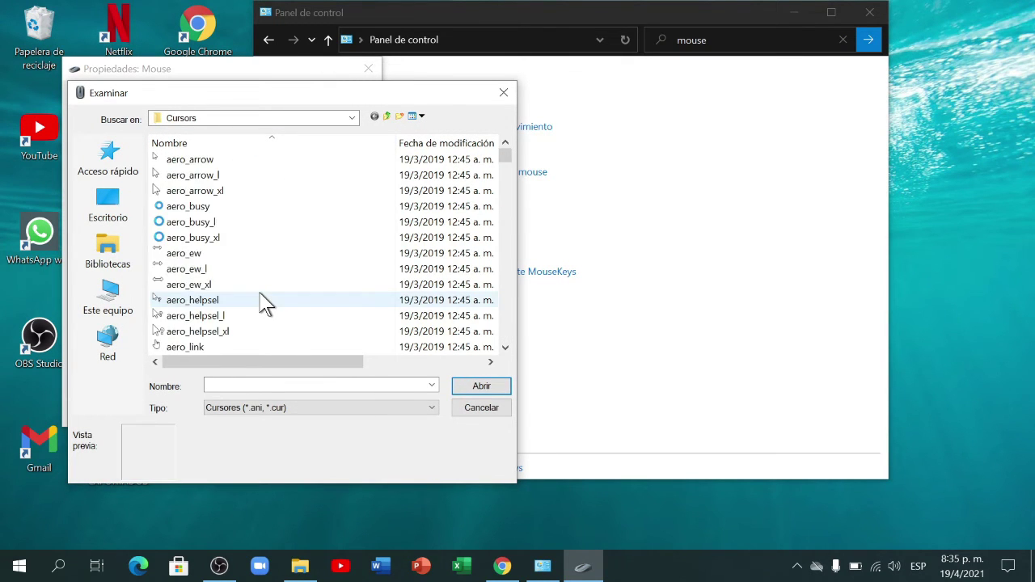
pyautogui.scroll(-13, 267, 303)
pyautogui.scroll(-15, 266, 304)
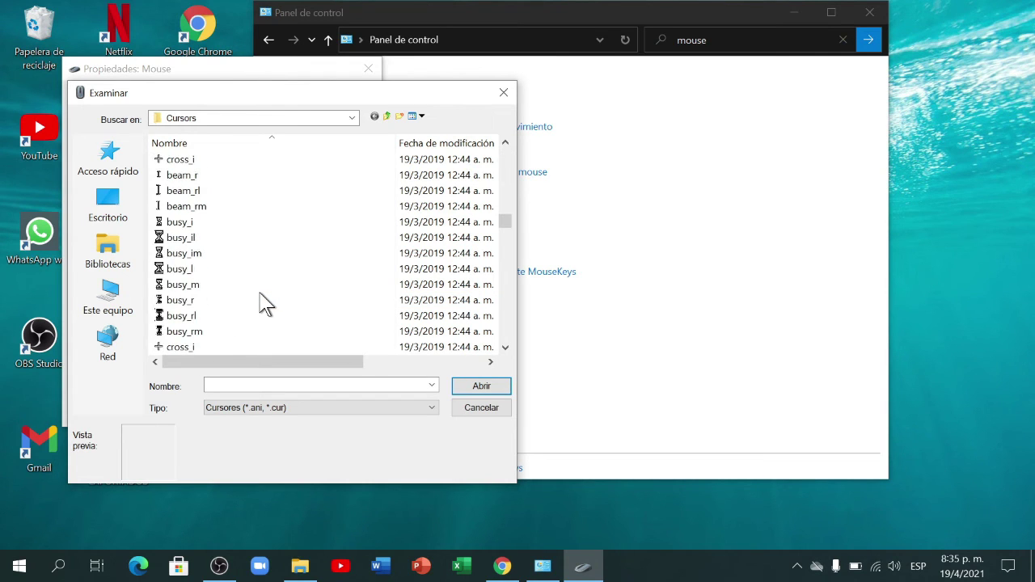
pyautogui.scroll(12, 263, 304)
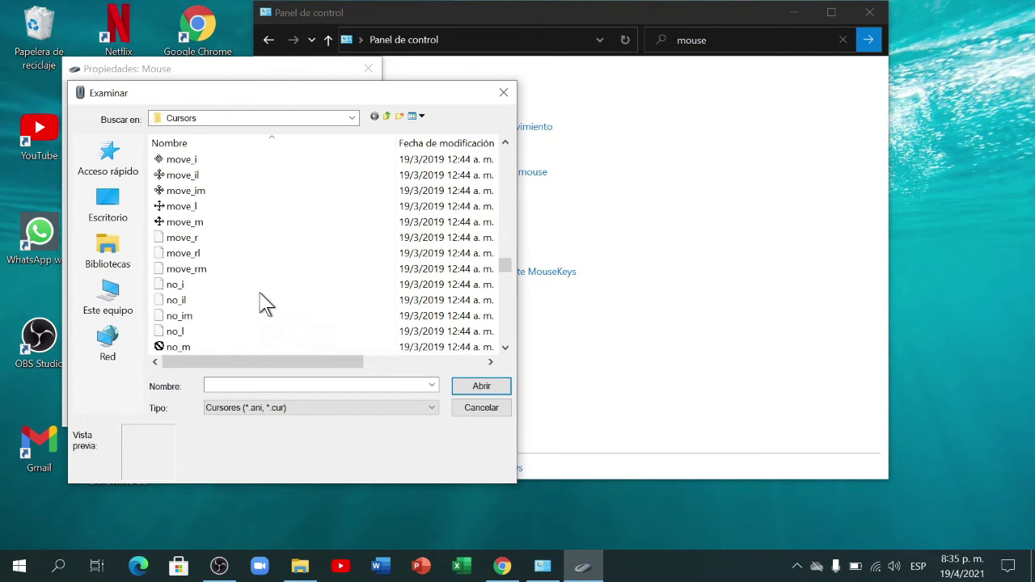
pyautogui.click(206, 348)
pyautogui.doubleClick(206, 348)
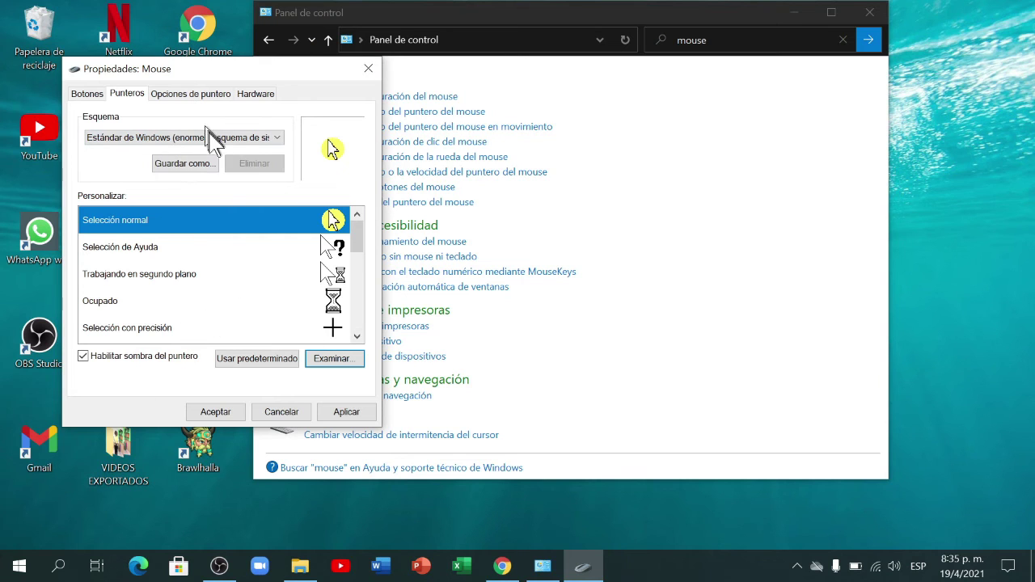
# Save the pointer combination as the scheme "prueba corsor amarillo", then apply and accept the mouse properties
pyautogui.click(187, 164)
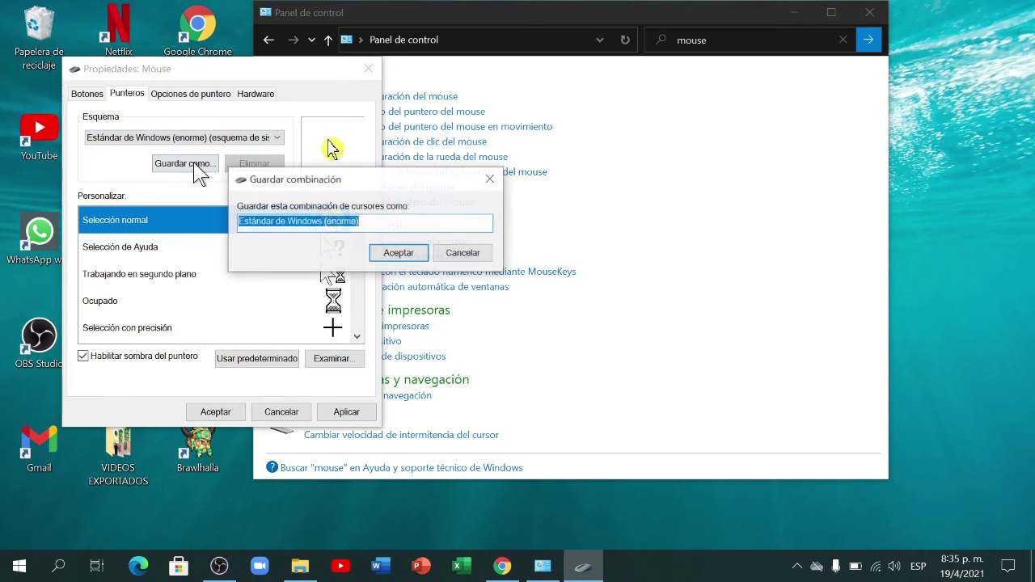
pyautogui.press('BackSpace')
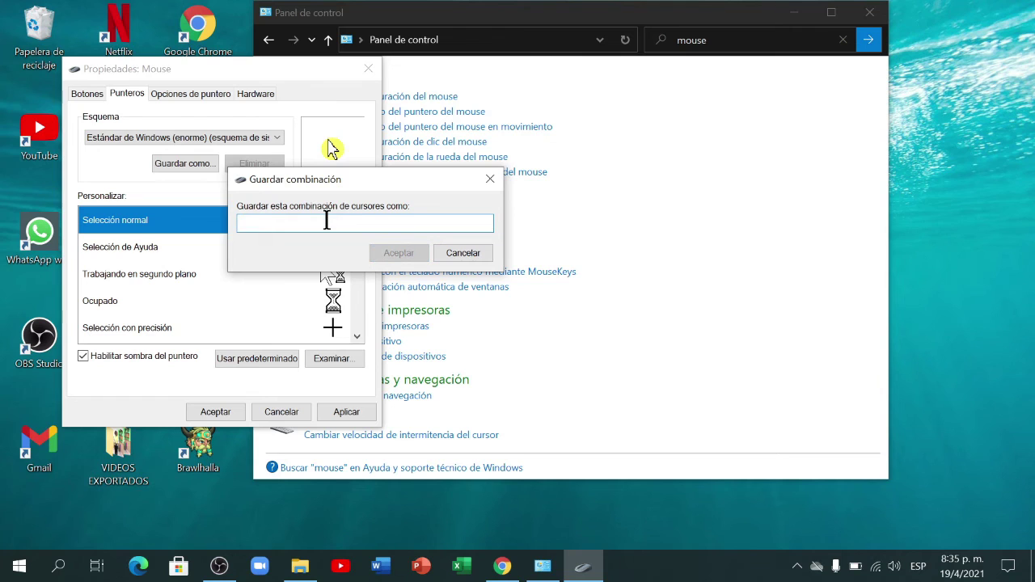
pyautogui.write('prueba corsor')
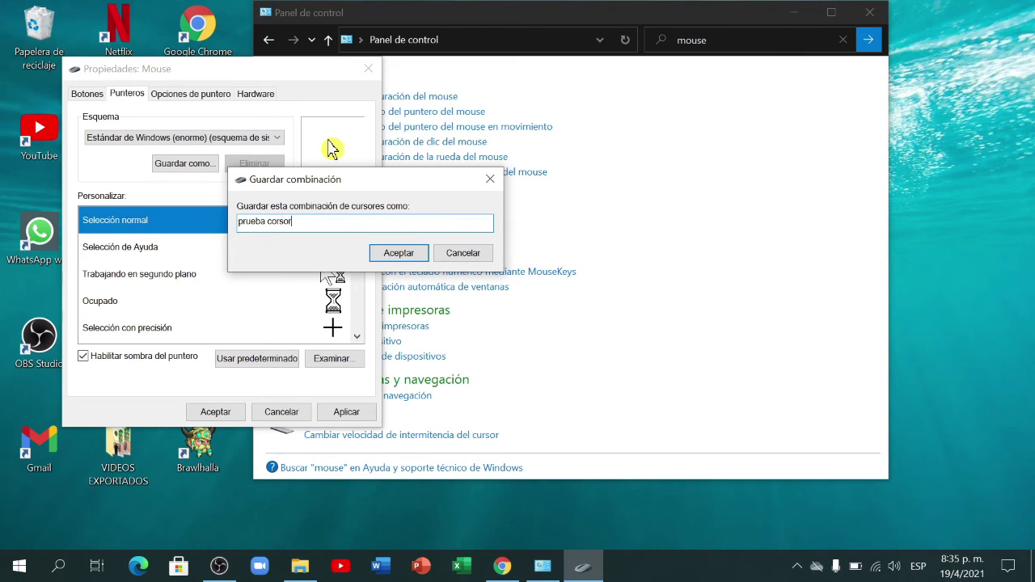
pyautogui.write(' amarillo')
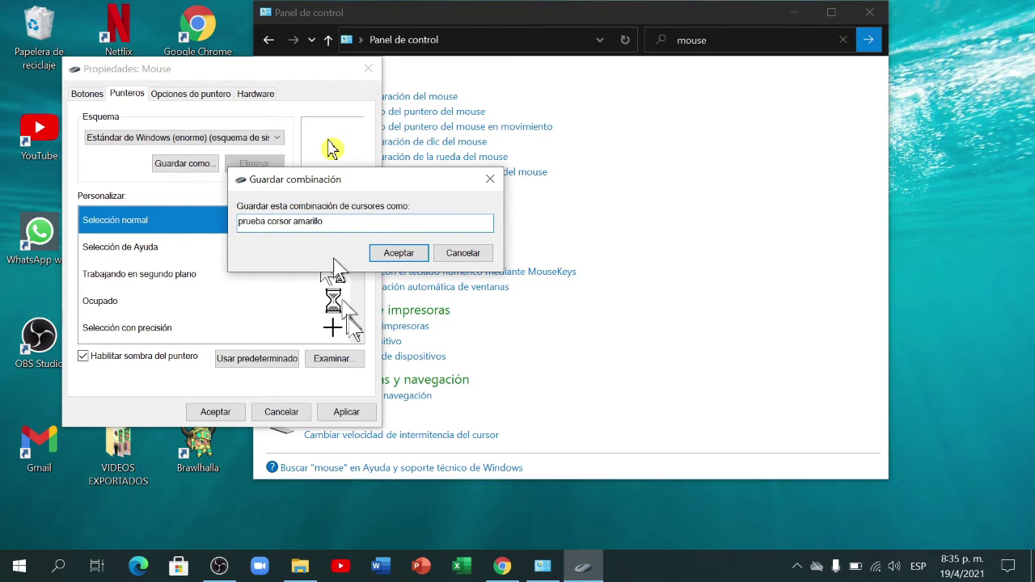
pyautogui.click(399, 253)
pyautogui.click(346, 411)
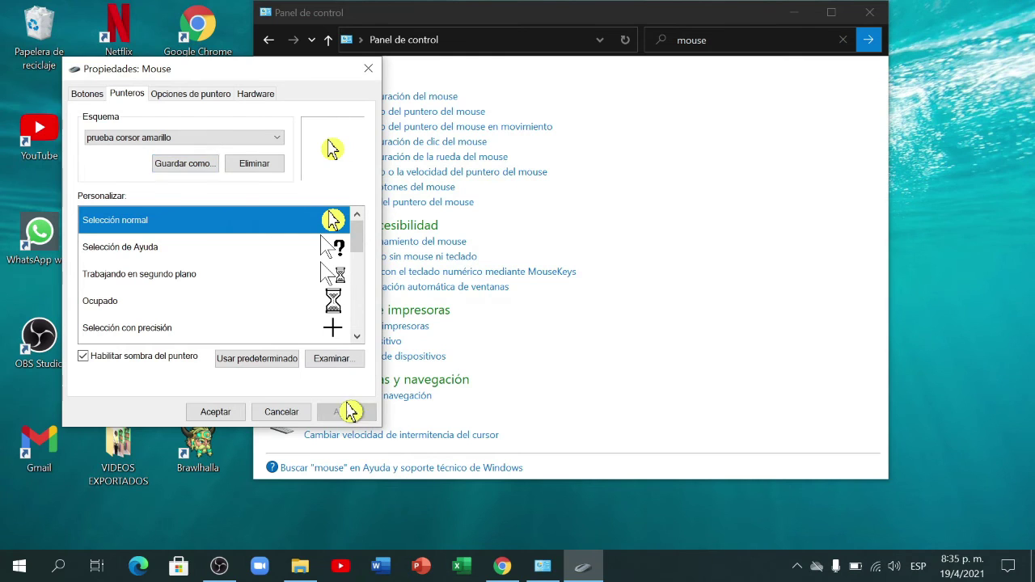
pyautogui.click(212, 417)
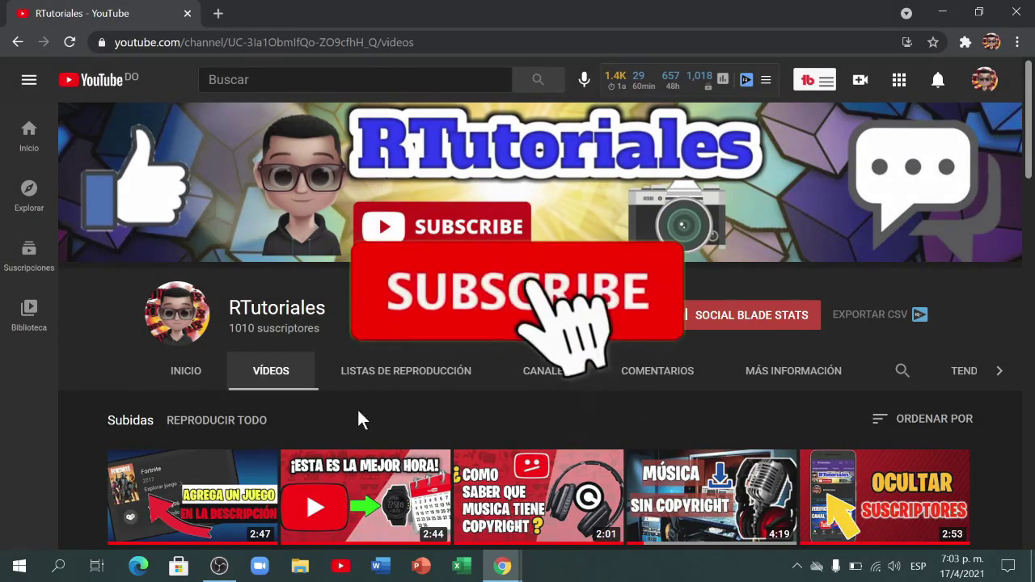
pyautogui.scroll(-15, 357, 408)
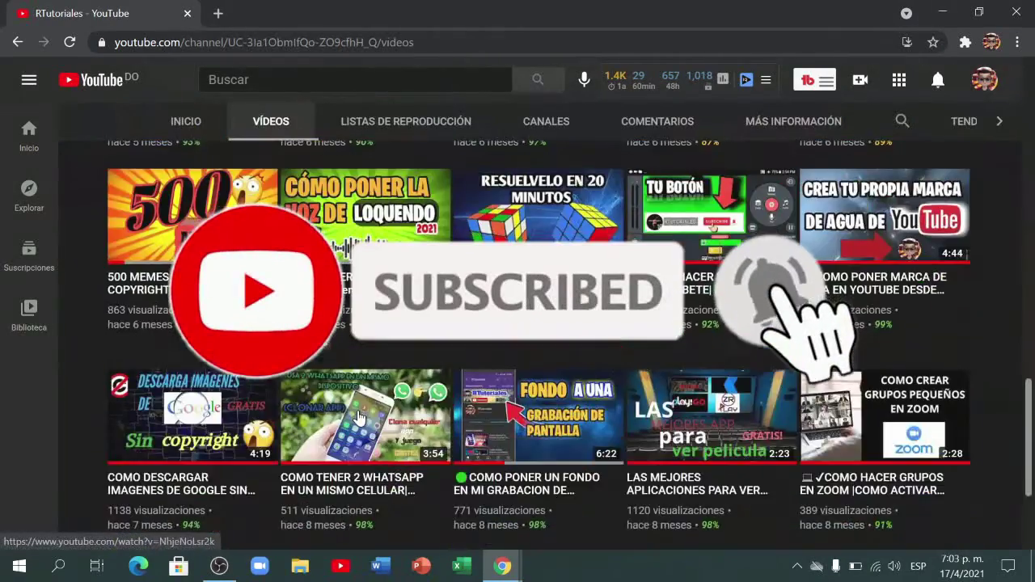
pyautogui.scroll(-3, 358, 418)
pyautogui.scroll(20, 358, 418)
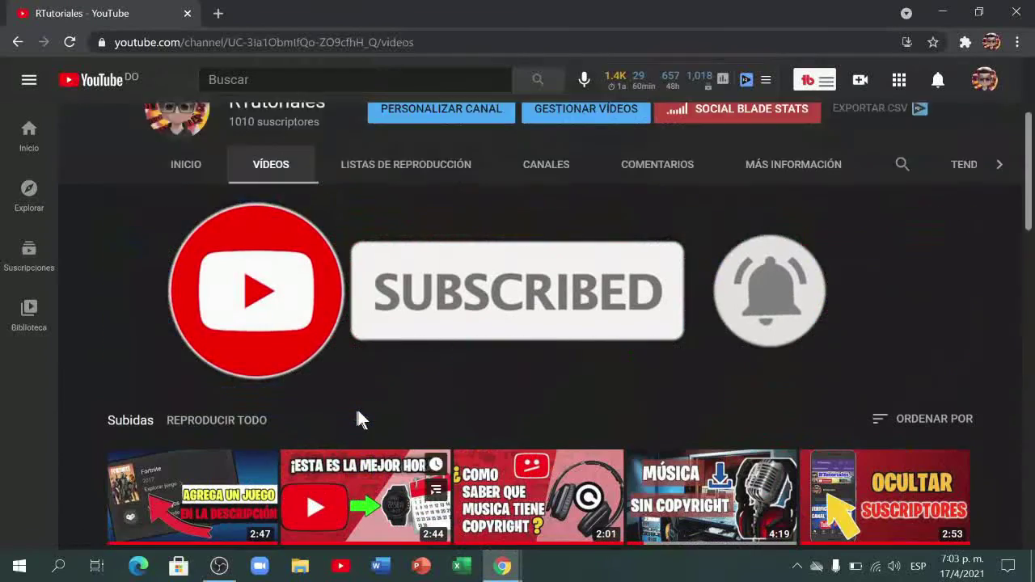